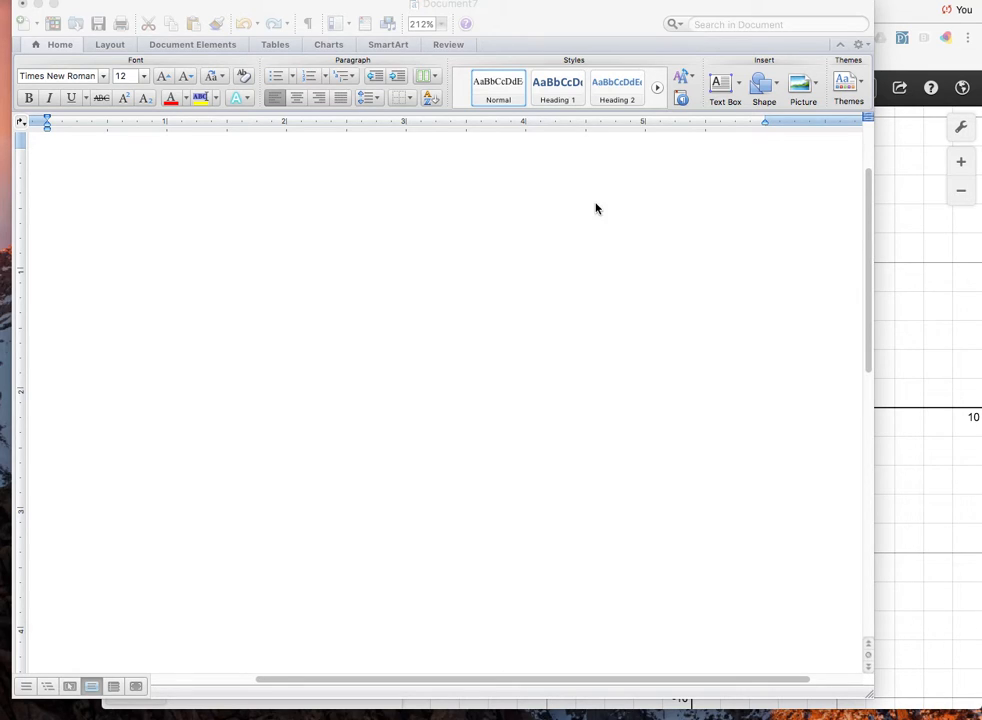
Enter the heading "Parabolas" on the first line of the blank document and start a new line below it.
{"action": "left_click", "coordinate": [80, 167]}
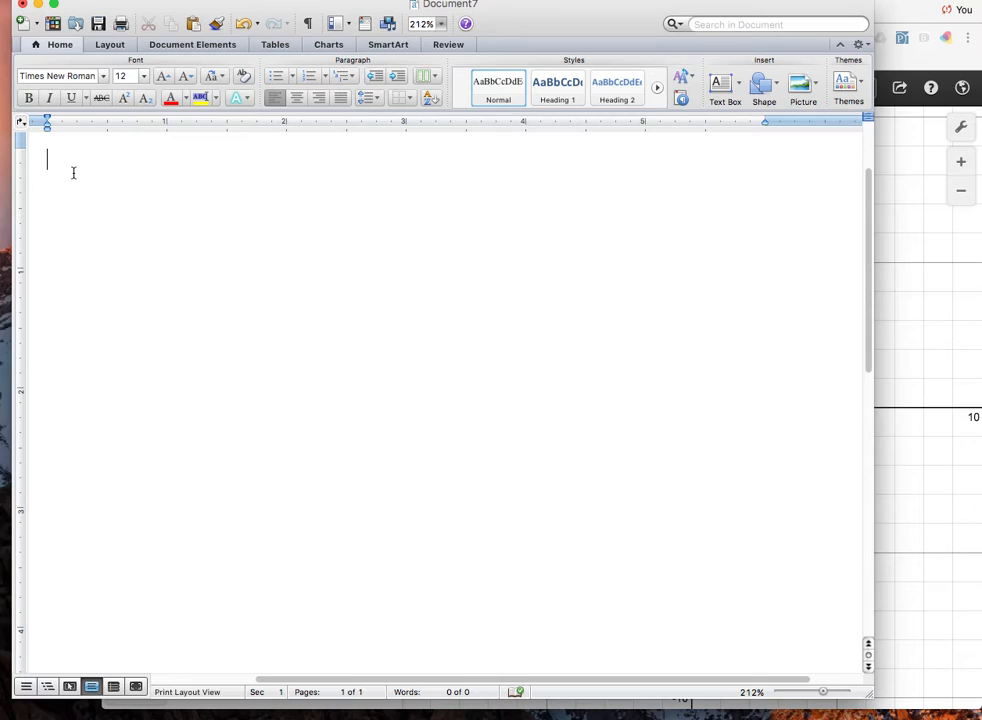
{"action": "type", "text": "Parabolas"}
{"action": "key", "text": "Return"}
Write the standard form "f(x) = ax^2+bx+c" under the heading, indented by one space.
{"action": "type", "text": "f(x)"}
{"action": "key", "text": "BackSpace"}
{"action": "key", "text": "BackSpace"}
{"action": "key", "text": "BackSpace"}
{"action": "key", "text": "BackSpace"}
{"action": "key", "text": "BackSpace"}
{"action": "type", "text": "f(x) = ax"}
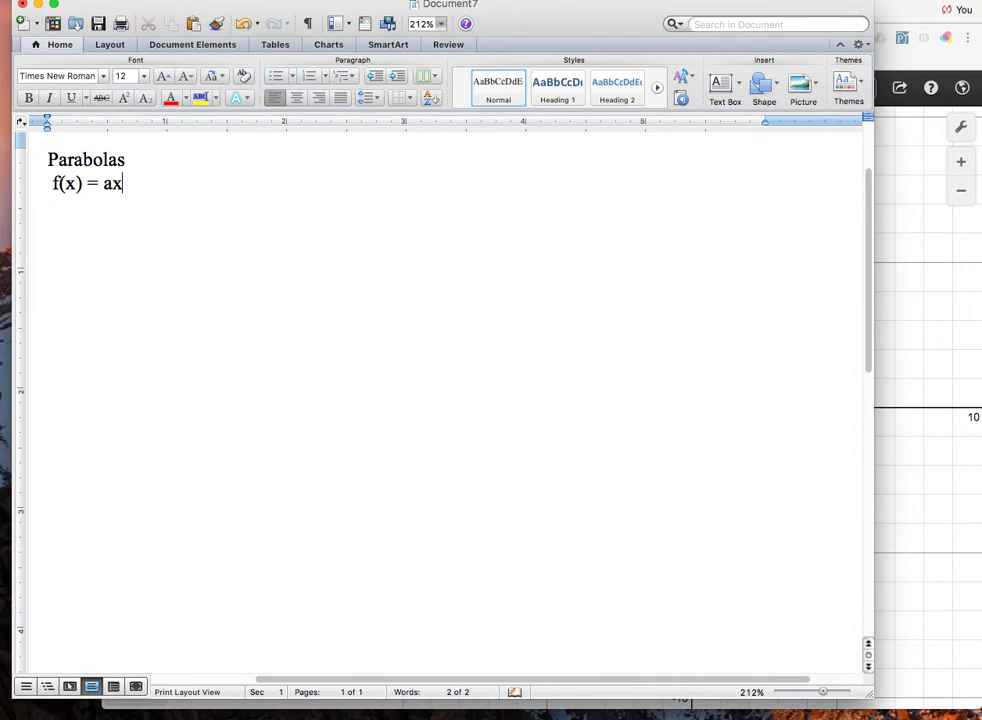
{"action": "type", "text": "^2+bx+c"}
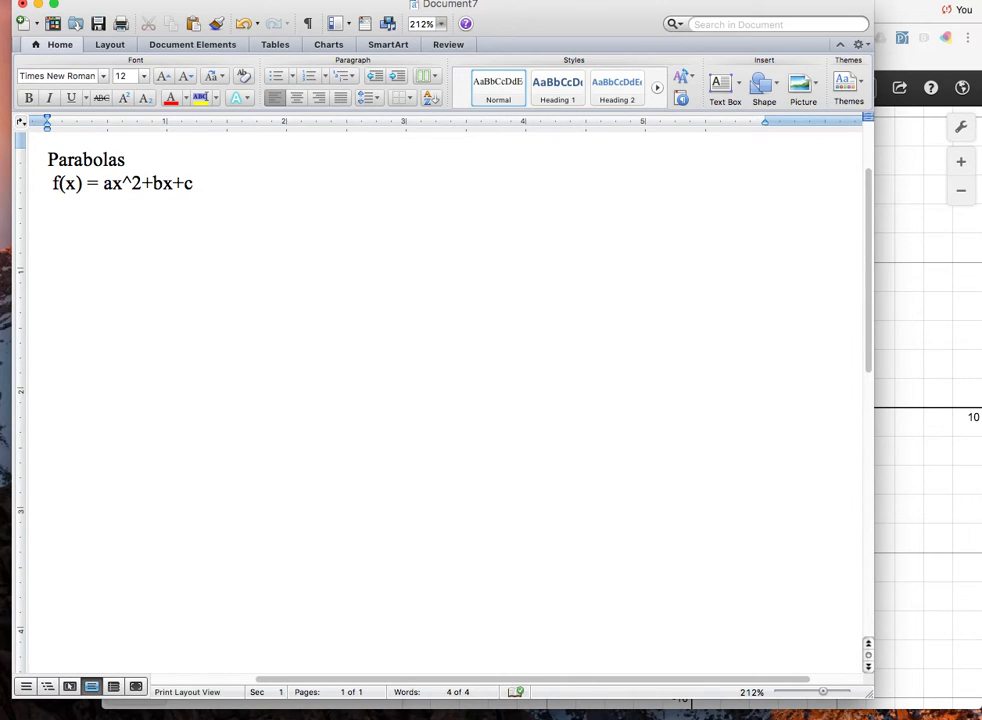
Add the vertex form "g(x)=a(x-h)^2+k" on a new line below f(x), indented by one space.
{"action": "key", "text": "Return"}
{"action": "type", "text": "g(x)=a"}
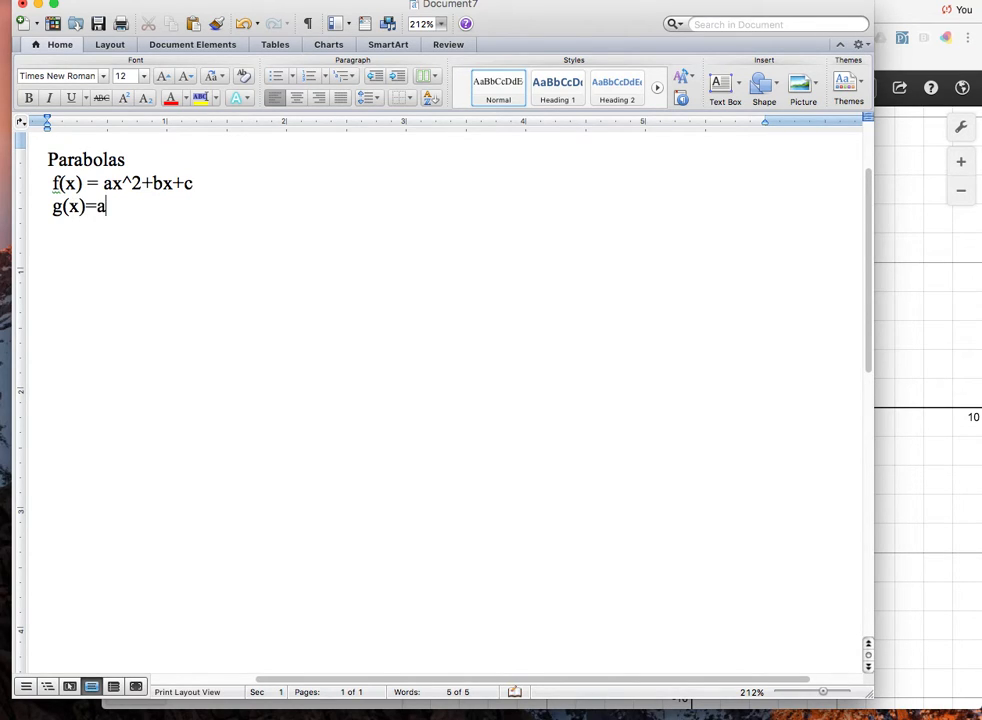
{"action": "type", "text": "(x-h)^2"}
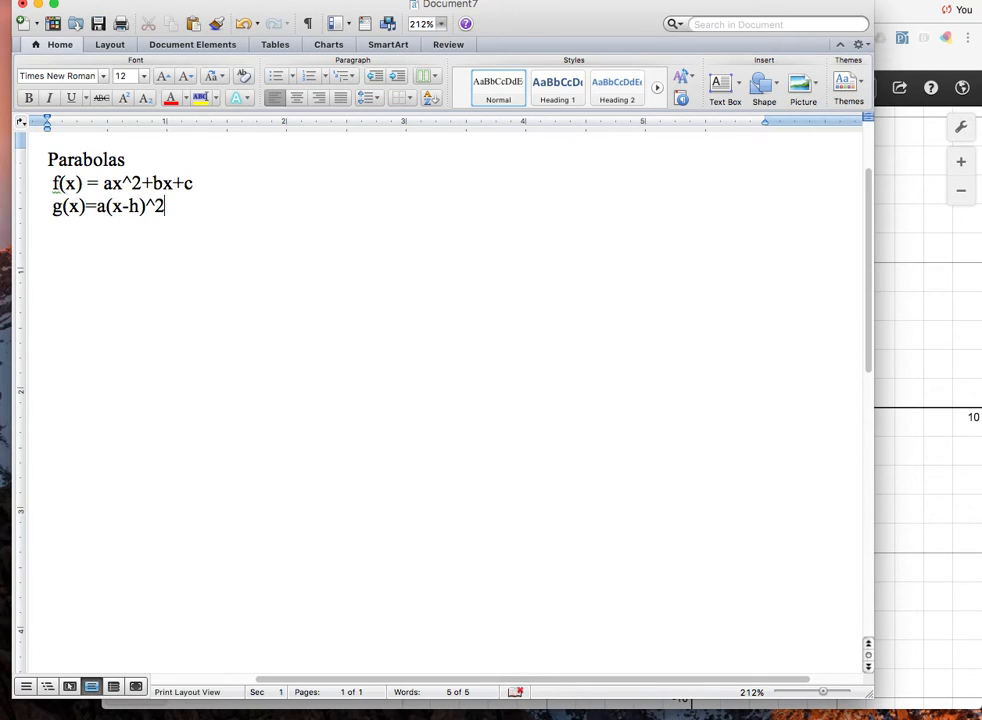
{"action": "type", "text": "+k"}
Add the factored form "m(x)=a(x-r1)(x-r2)" on a new line below g(x), indented by one space.
{"action": "key", "text": "Return"}
{"action": "type", "text": "h"}
{"action": "key", "text": "BackSpace"}
{"action": "type", "text": "m(x"}
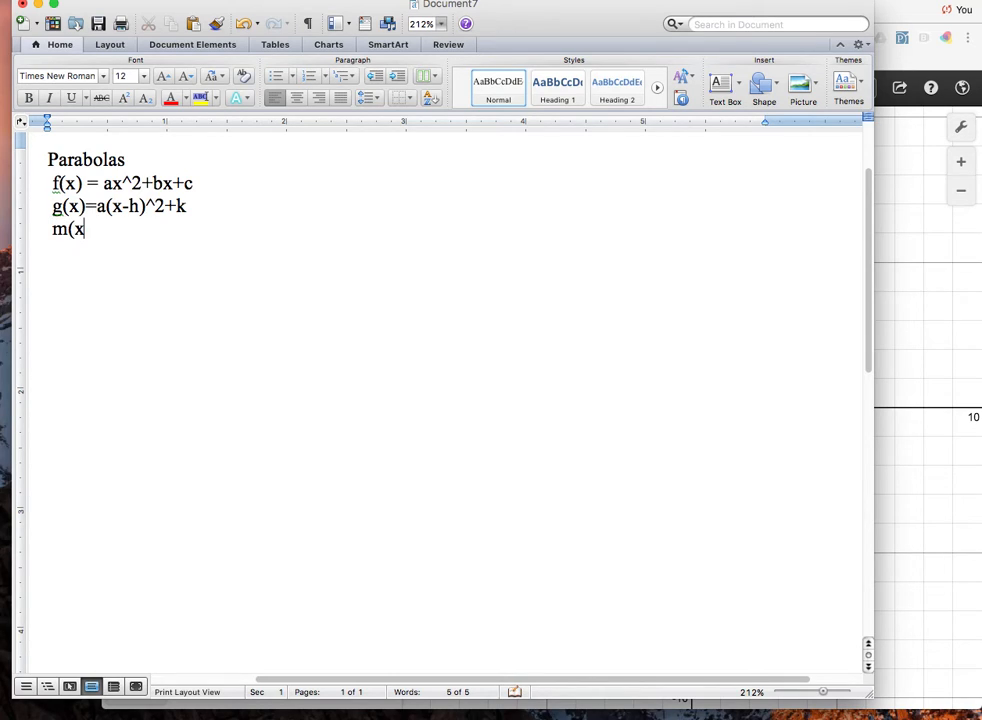
{"action": "type", "text": ")=a(x-r1)("}
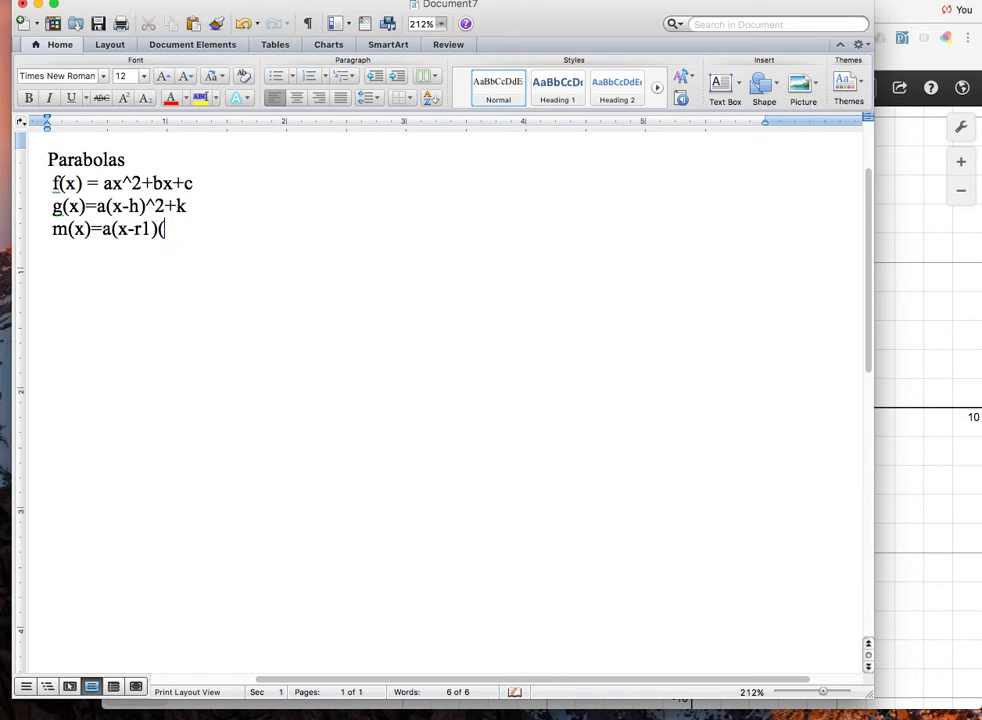
{"action": "type", "text": "x-r2)"}
Leave a blank line after the general forms and write the example equation "y=2x^2+2x-12".
{"action": "key", "text": "Return"}
{"action": "key", "text": "Return"}
{"action": "type", "text": "y="}
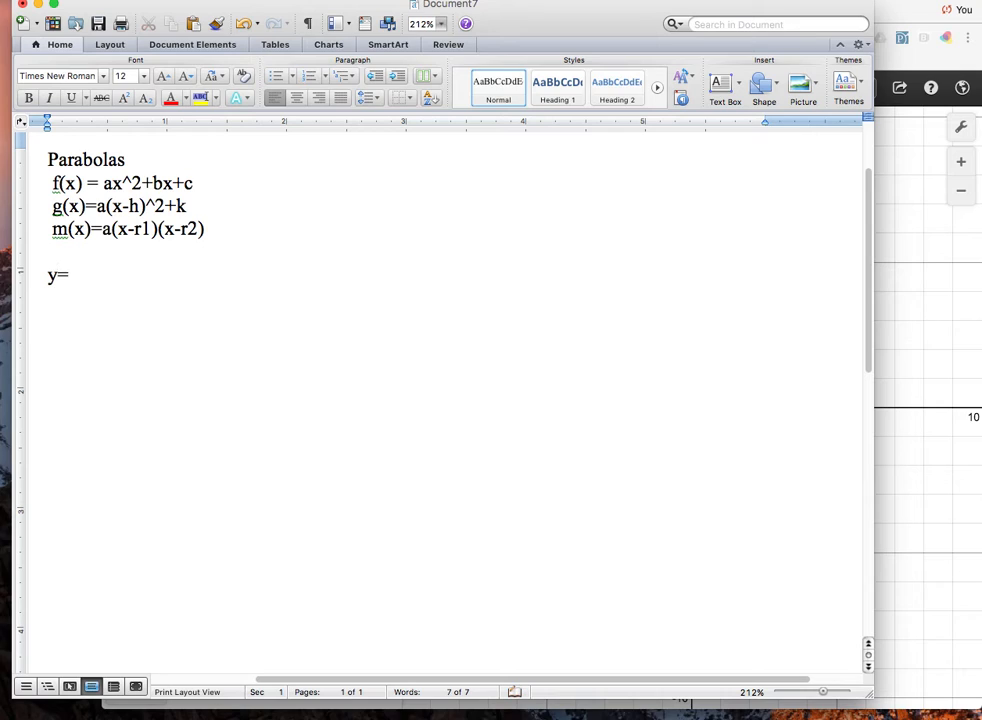
{"action": "type", "text": "2x^2+2x-1"}
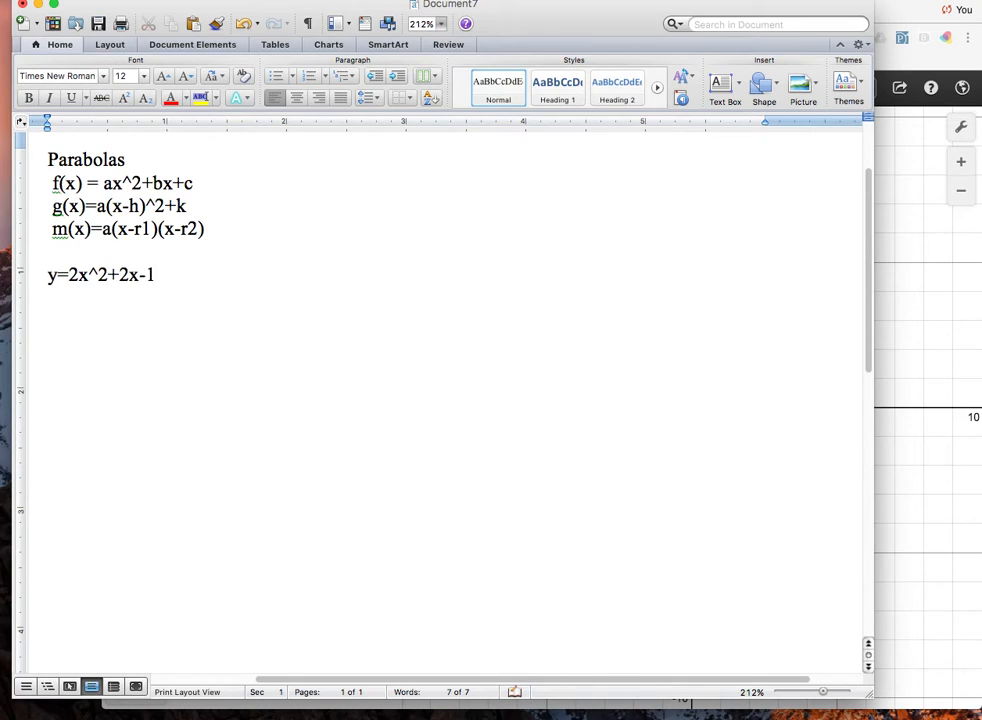
{"action": "type", "text": "2"}
{"action": "type", "text": "\\"}
Add the line "=2(x^2+x)-12" below the example equation, factoring 2 out of the x terms.
{"action": "key", "text": "Return"}
{"action": "type", "text": "=2(x^"}
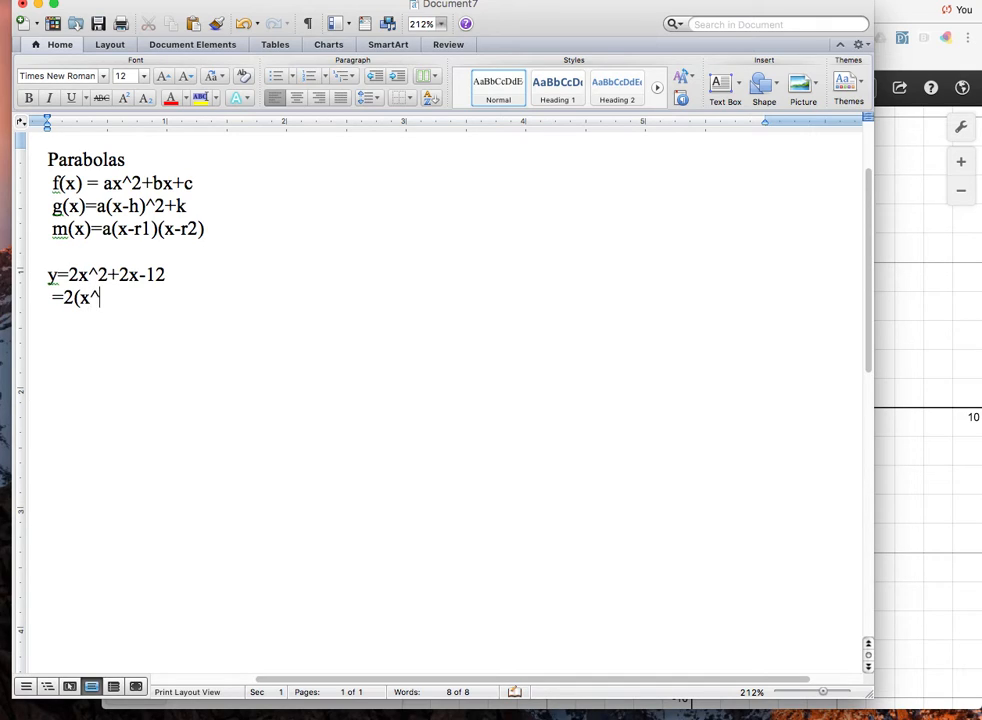
{"action": "type", "text": "2+2)-12"}
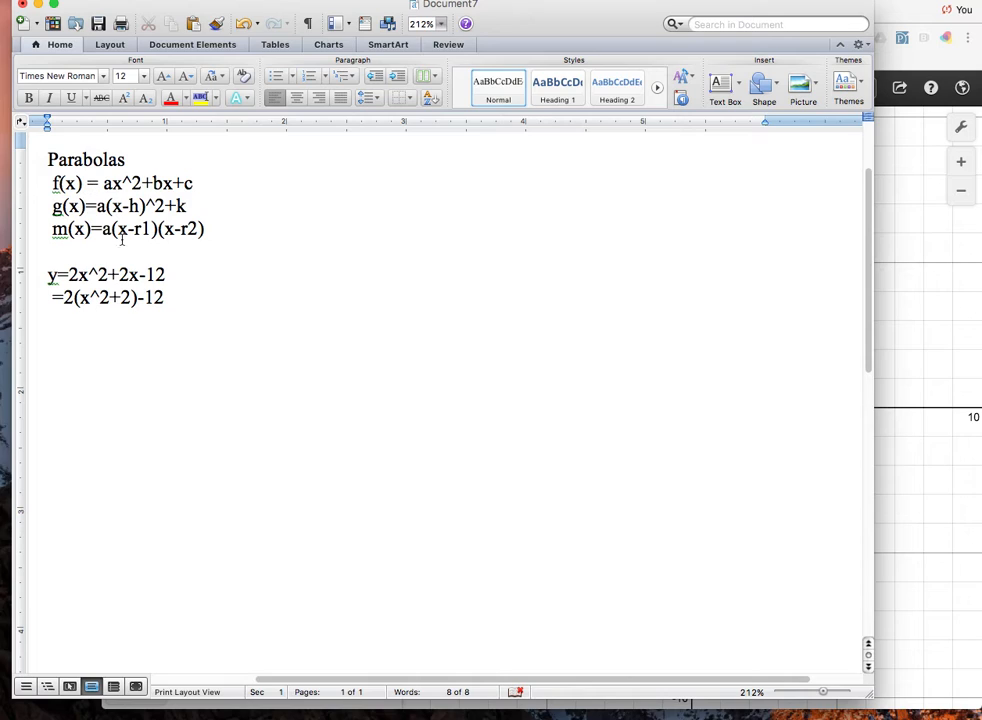
{"action": "left_click_drag", "start_coordinate": [134, 297], "coordinate": [121, 297]}
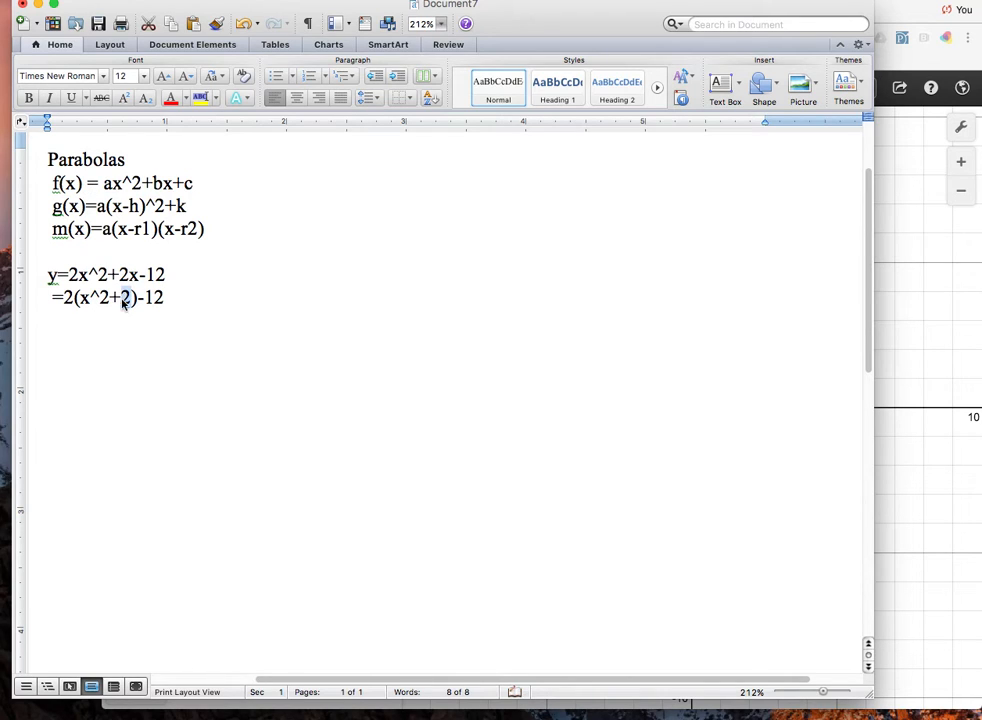
{"action": "type", "text": "x"}
{"action": "left_click", "coordinate": [179, 294]}
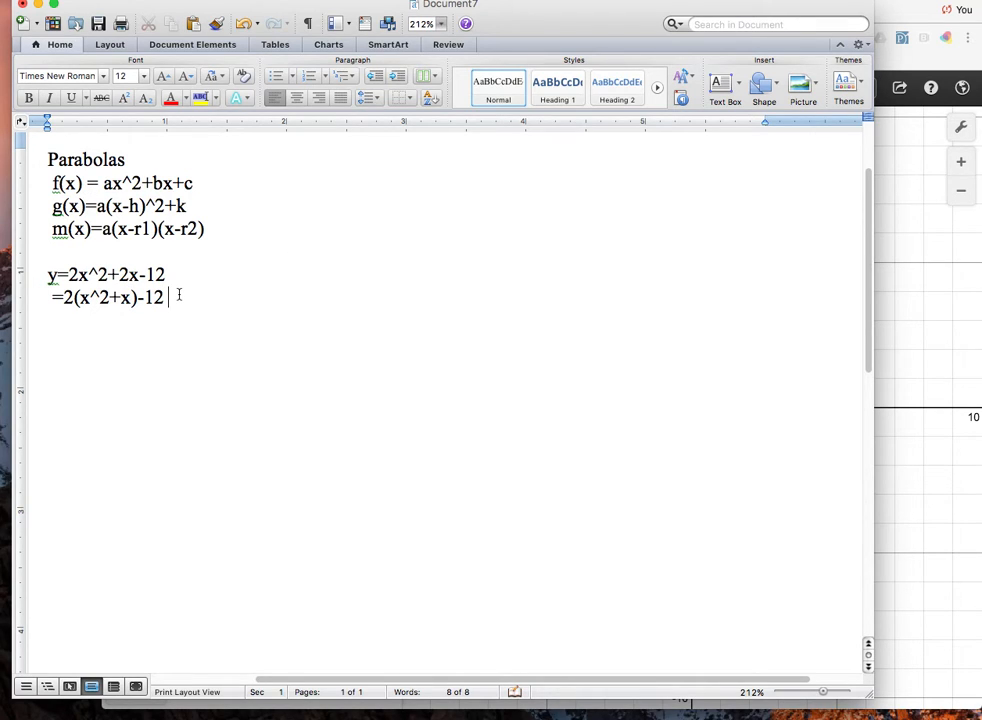
Write the completing-the-square line "=2(x^2+x+1/4)-12-2*1/4" below the factored x terms.
{"action": "key", "text": "Return"}
{"action": "type", "text": "=2(x^2+x"}
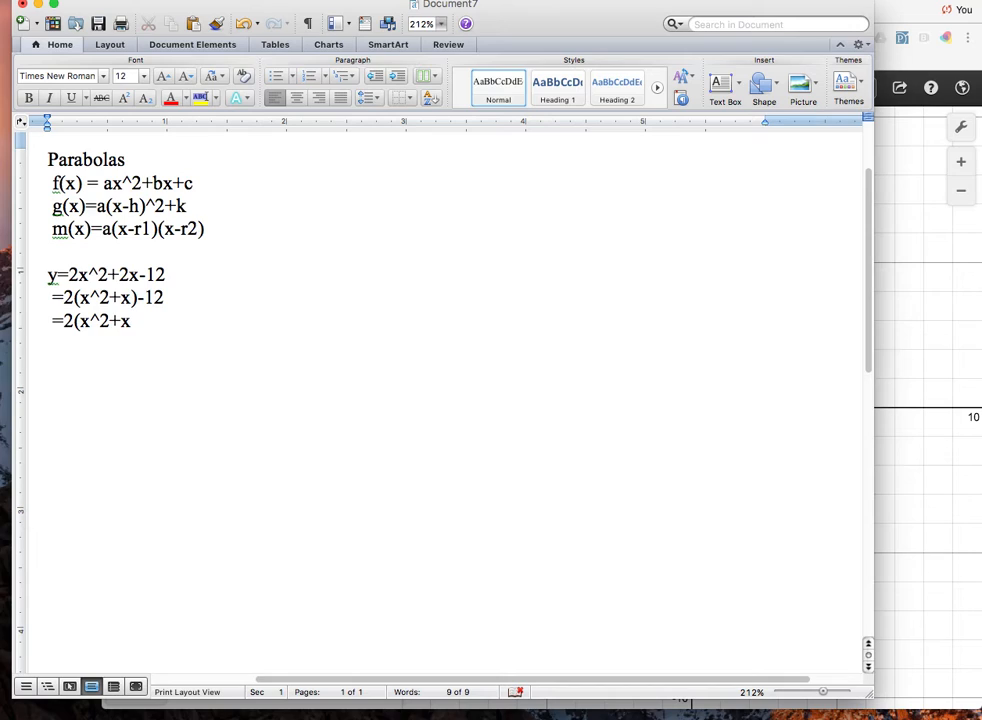
{"action": "type", "text": "+"}
{"action": "type", "text": "1/4)-12-2*1"}
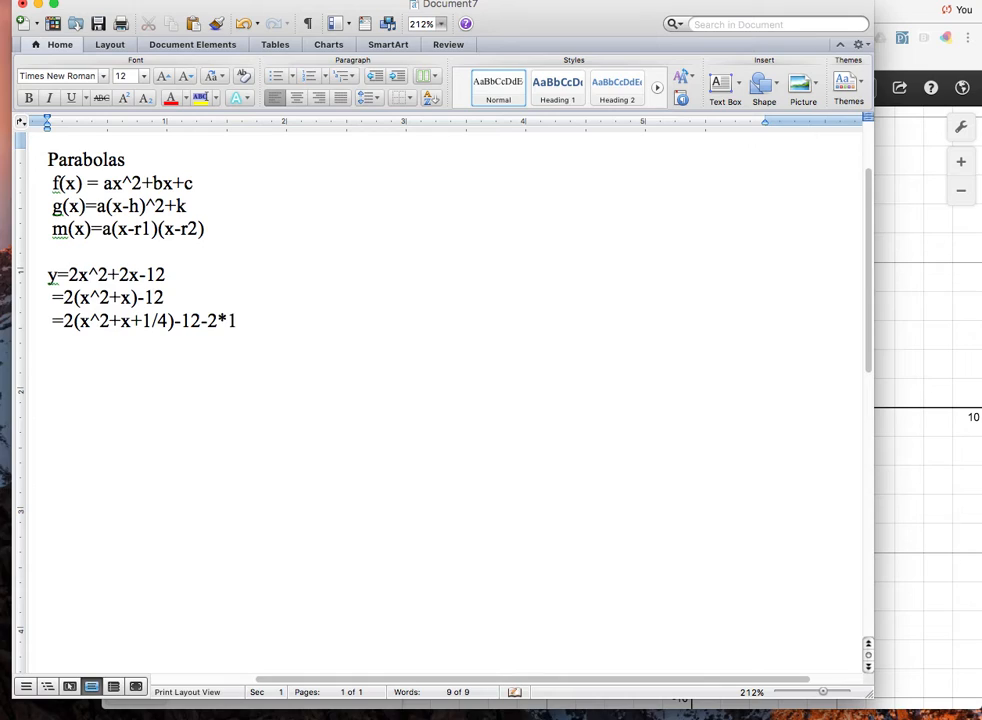
{"action": "type", "text": "/4"}
Add the example's vertex form "=2(x+1/2)^2-25/2" on the next line.
{"action": "key", "text": "Return"}
{"action": "type", "text": "=2(x"}
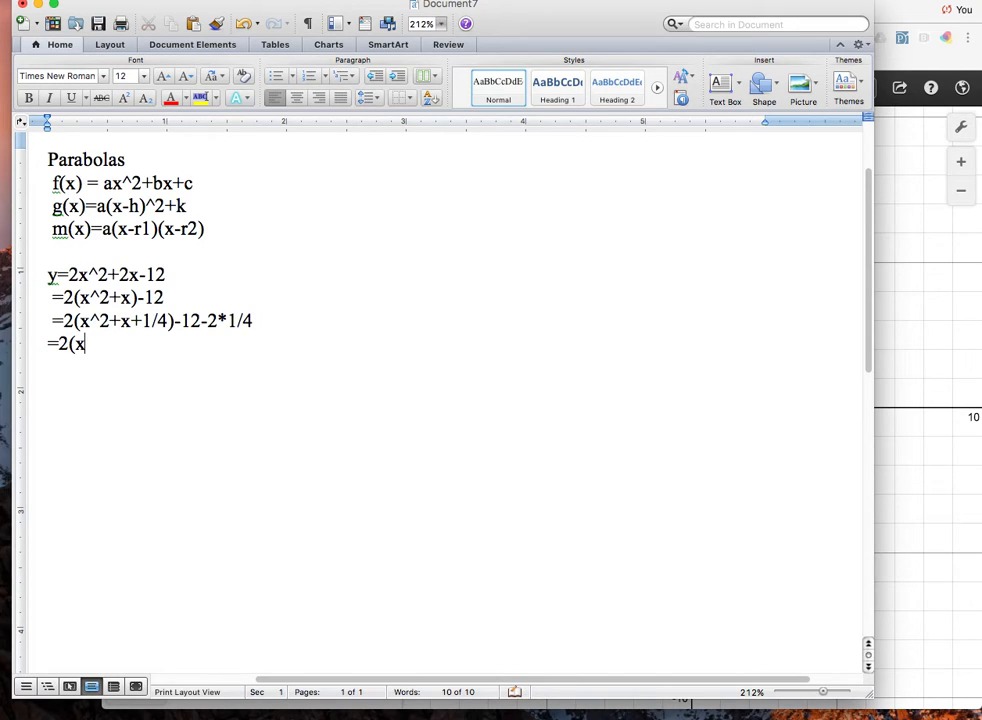
{"action": "type", "text": "+1/2)^2"}
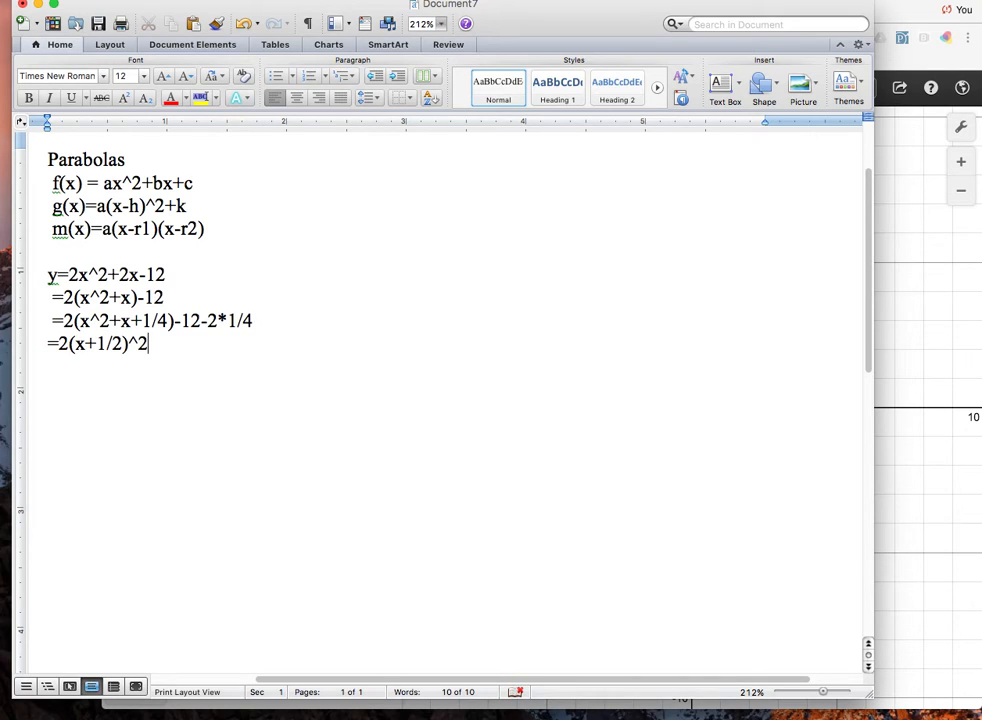
{"action": "type", "text": "-"}
{"action": "type", "text": "25.2"}
{"action": "key", "text": "BackSpace"}
{"action": "type", "text": "/2"}
Leave a blank line after the vertex form and write "=2(x^2+x-6)", indented by one space.
{"action": "key", "text": "Return"}
{"action": "key", "text": "Return"}
{"action": "type", "text": "= ="}
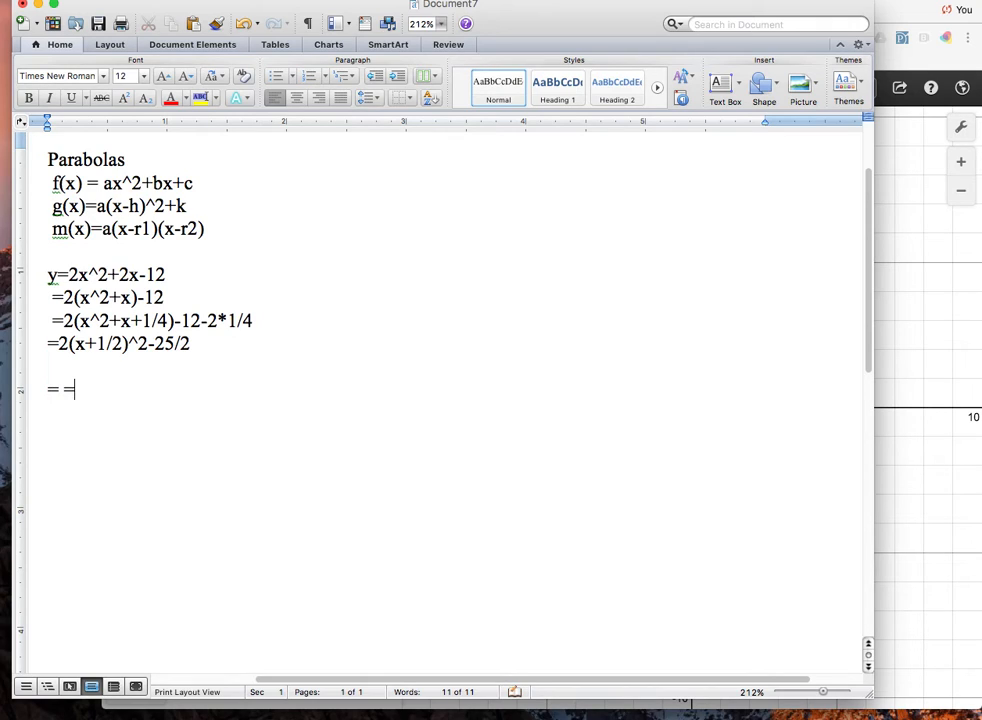
{"action": "key", "text": "BackSpace"}
{"action": "key", "text": "BackSpace"}
{"action": "key", "text": "BackSpace"}
{"action": "type", "text": "=2(x^2"}
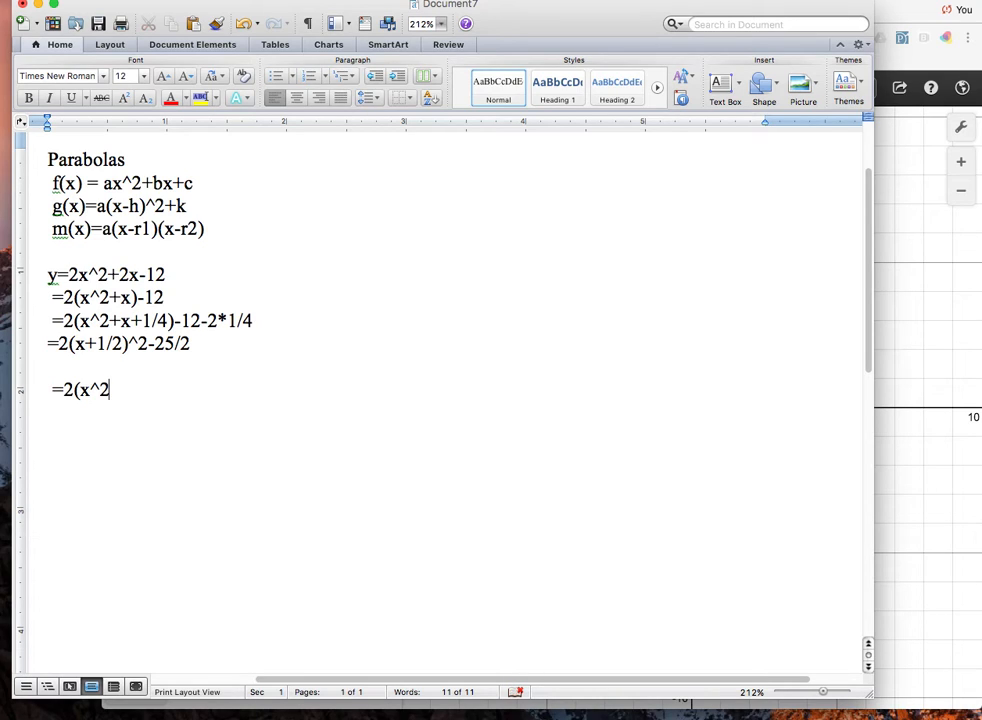
{"action": "type", "text": "+2"}
{"action": "key", "text": "BackSpace"}
{"action": "type", "text": "x"}
{"action": "type", "text": "-6"}
{"action": "type", "text": ") "}
{"action": "type", "text": "=2"}
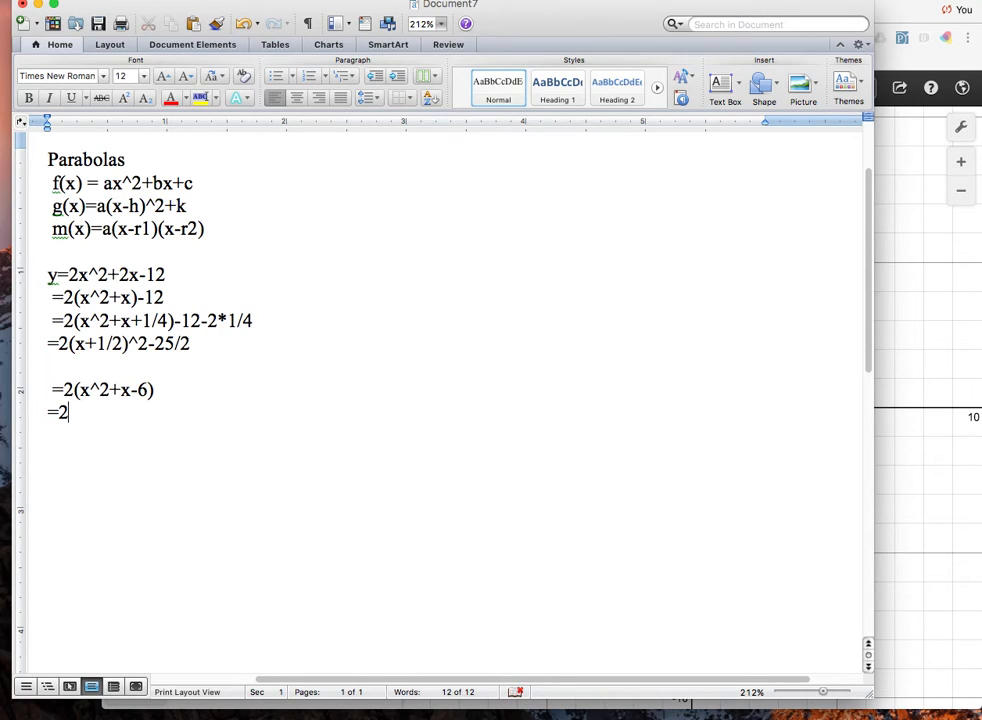
{"action": "type", "text": "("}
Add the factored line "=2(x+2)(x+3)" beneath "=2(x^2+x-6)".
{"action": "type", "text": "x+2)(x+3"}
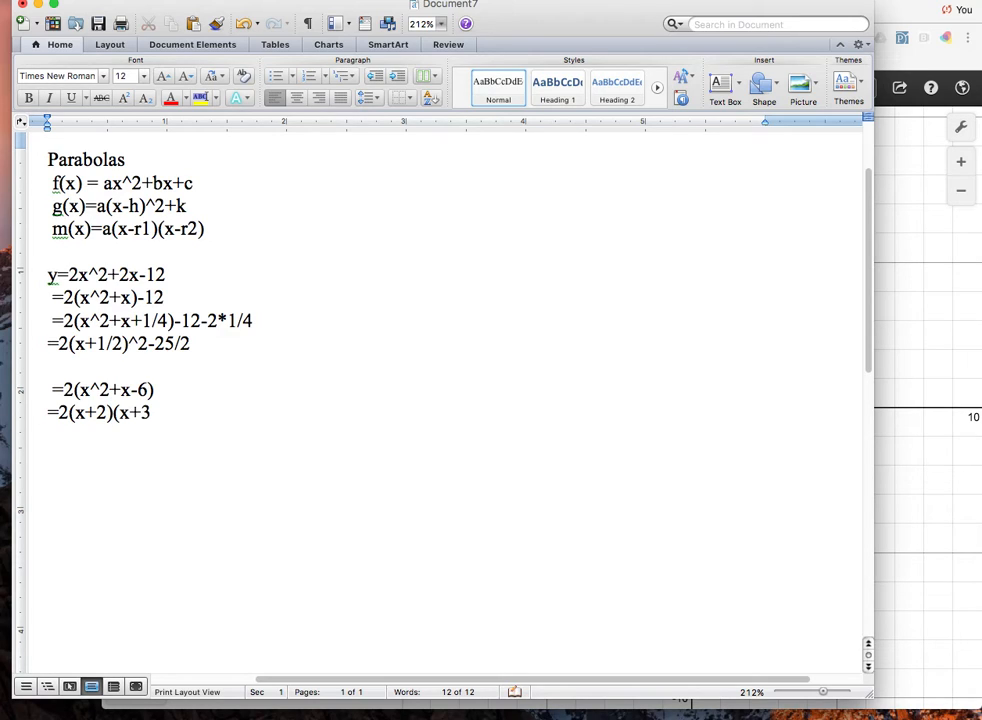
{"action": "type", "text": ")"}
Indent the last line by one space so its equals sign aligns with the line above.
{"action": "left_click", "coordinate": [43, 414], "text": "shift"}
{"action": "key", "text": "BackSpace"}
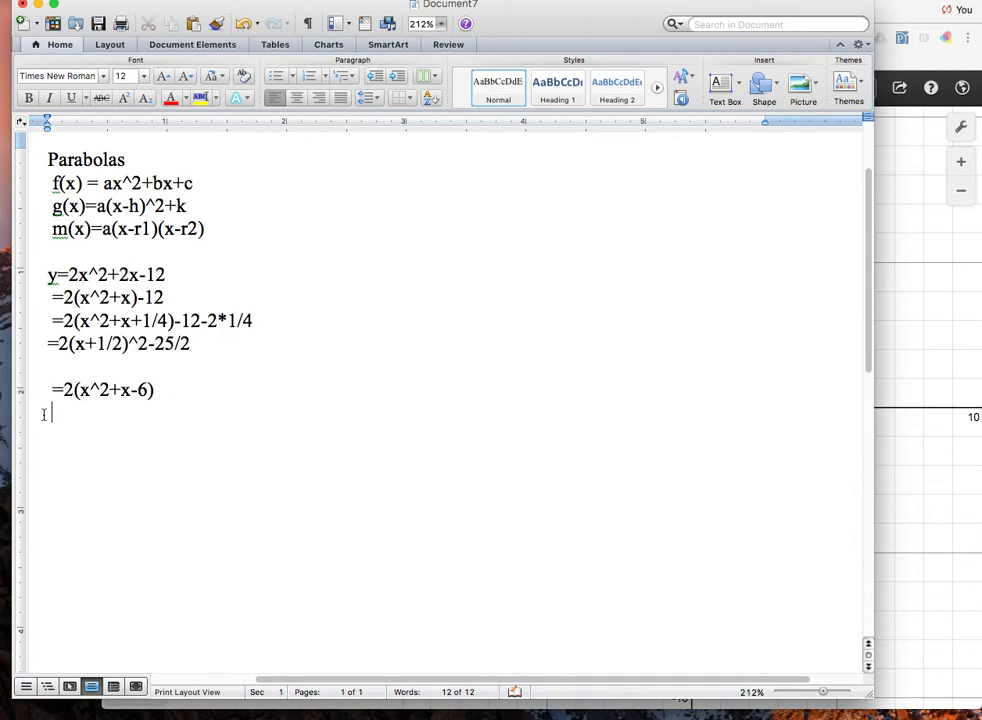
{"action": "key", "text": "super+z"}
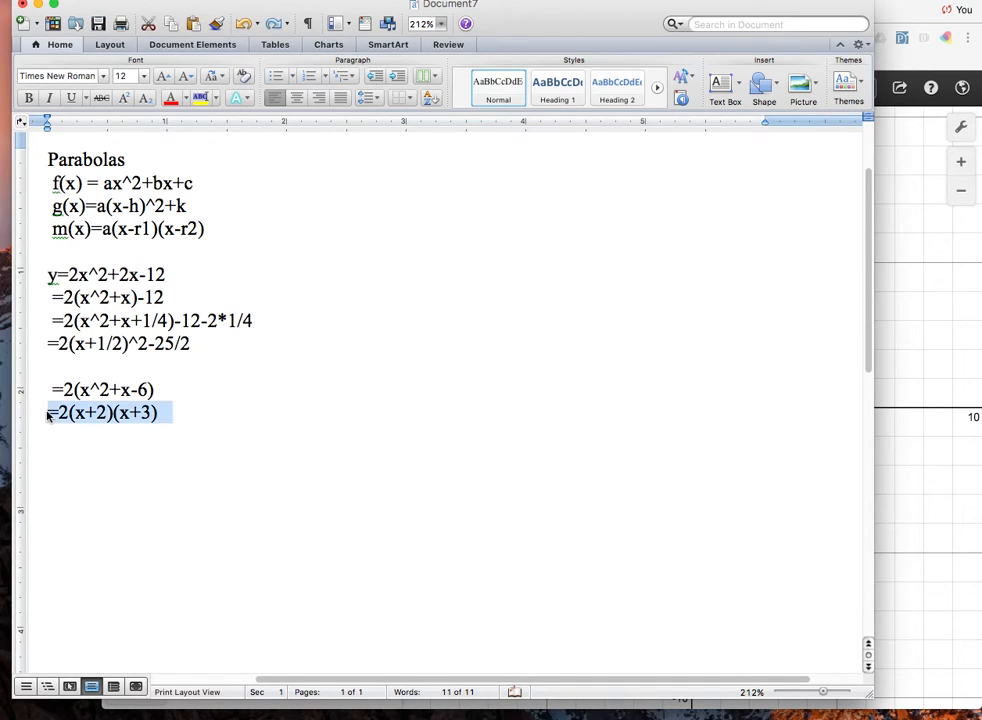
{"action": "left_click", "coordinate": [48, 412]}
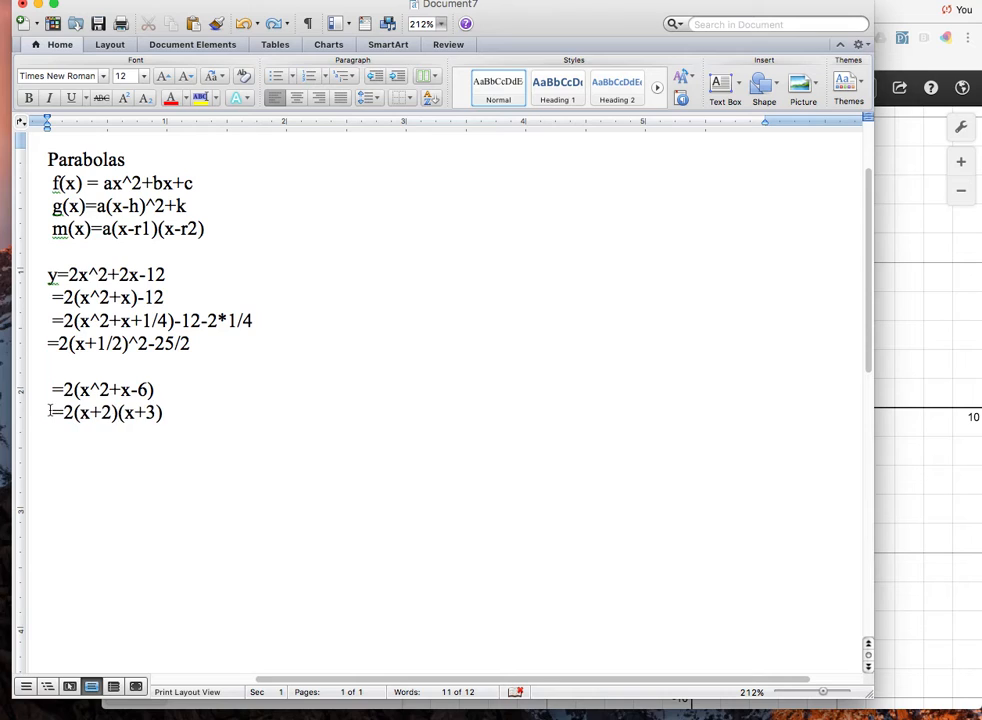
Shrink the document window, switch to the Desmos calculator in the browser, and move its window aside so the notes stay visible.
{"action": "left_click_drag", "start_coordinate": [866, 697], "coordinate": [465, 528]}
{"action": "left_click", "coordinate": [595, 452]}
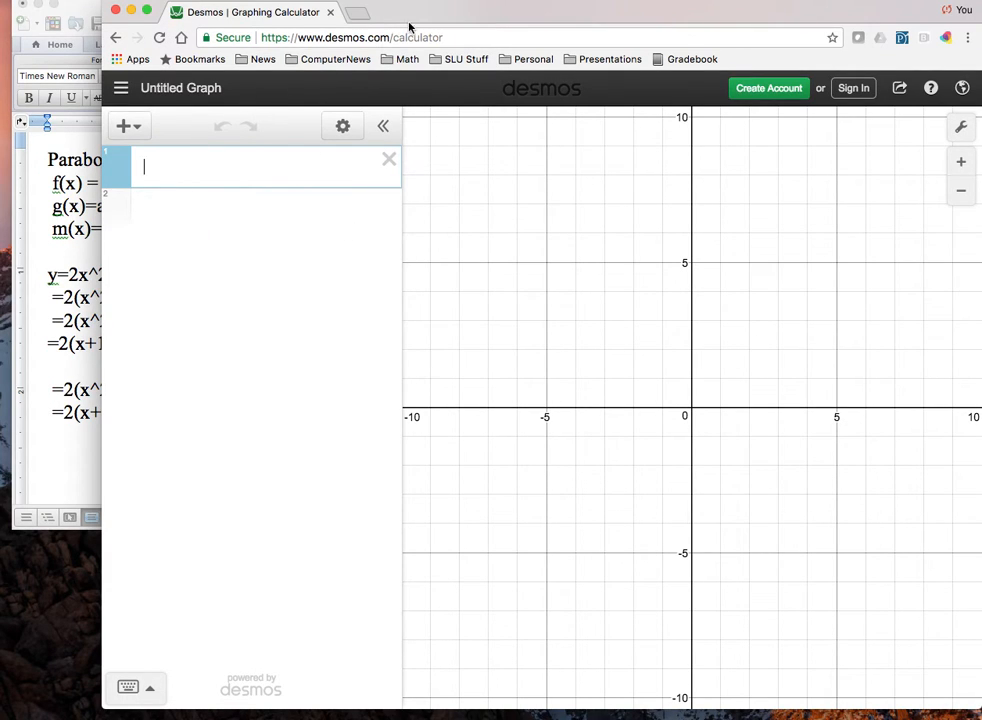
{"action": "left_click_drag", "start_coordinate": [419, 18], "coordinate": [591, 39]}
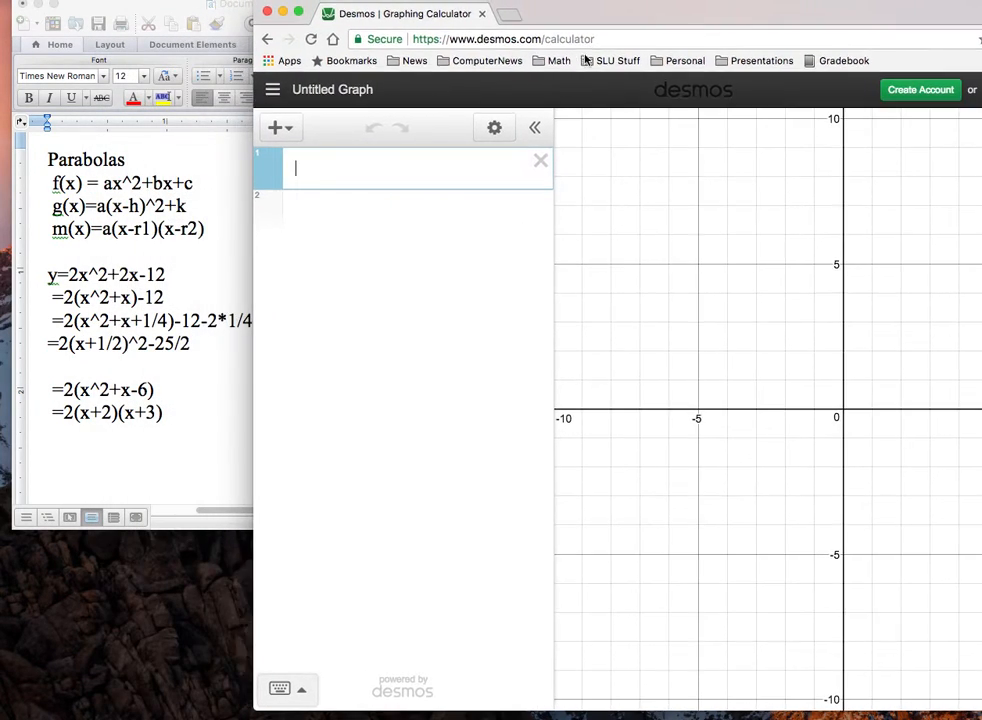
Graph f(x) = 2x^2 + 2x - 12 as the first expression and start a second expression line.
{"action": "type", "text": "f(x) = "}
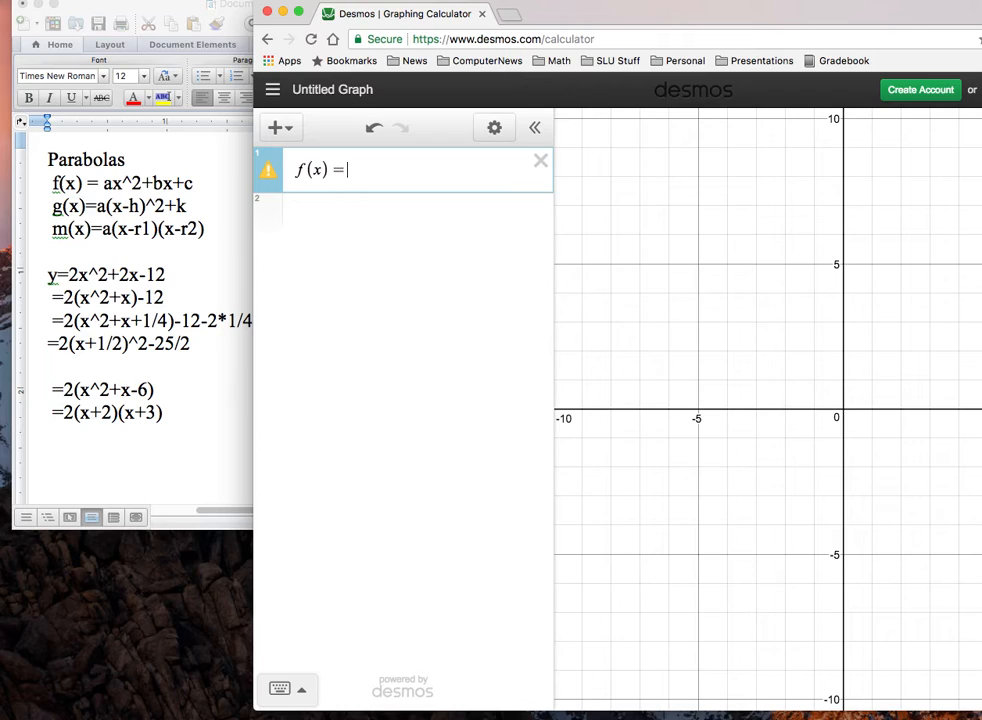
{"action": "type", "text": "2x^2"}
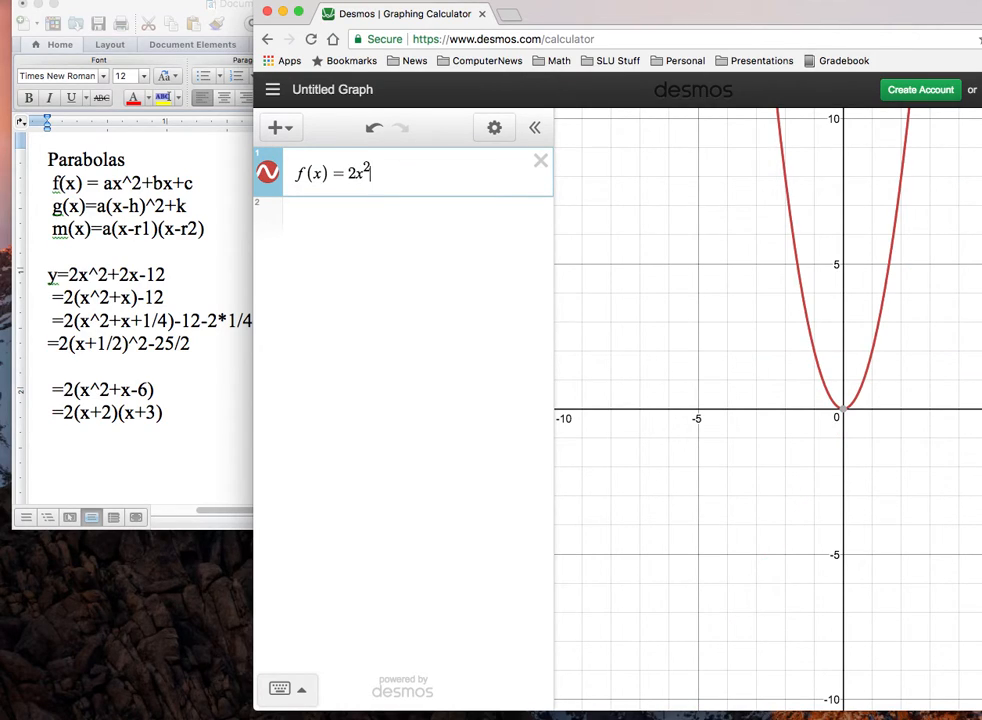
{"action": "key", "text": "Right"}
{"action": "type", "text": "+2x"}
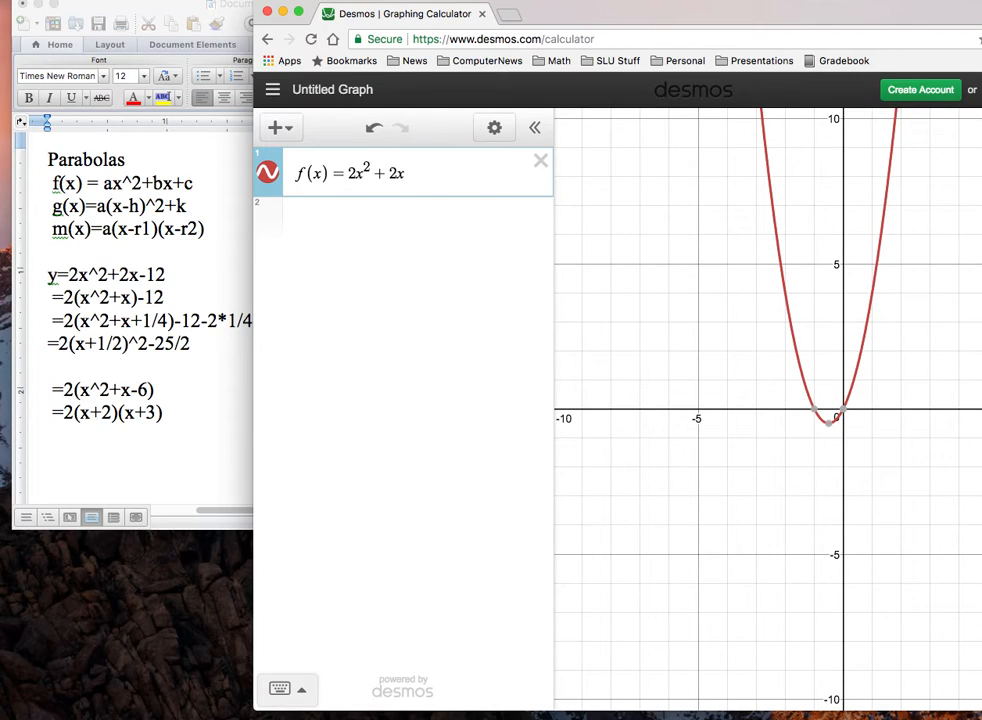
{"action": "type", "text": "-12"}
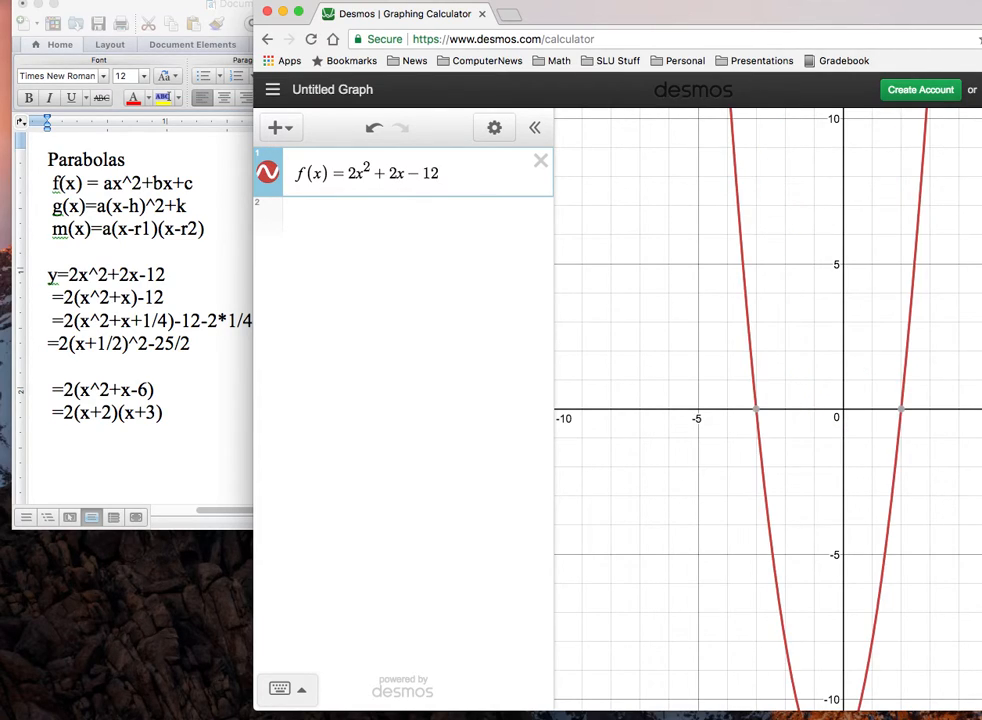
{"action": "key", "text": "Return"}
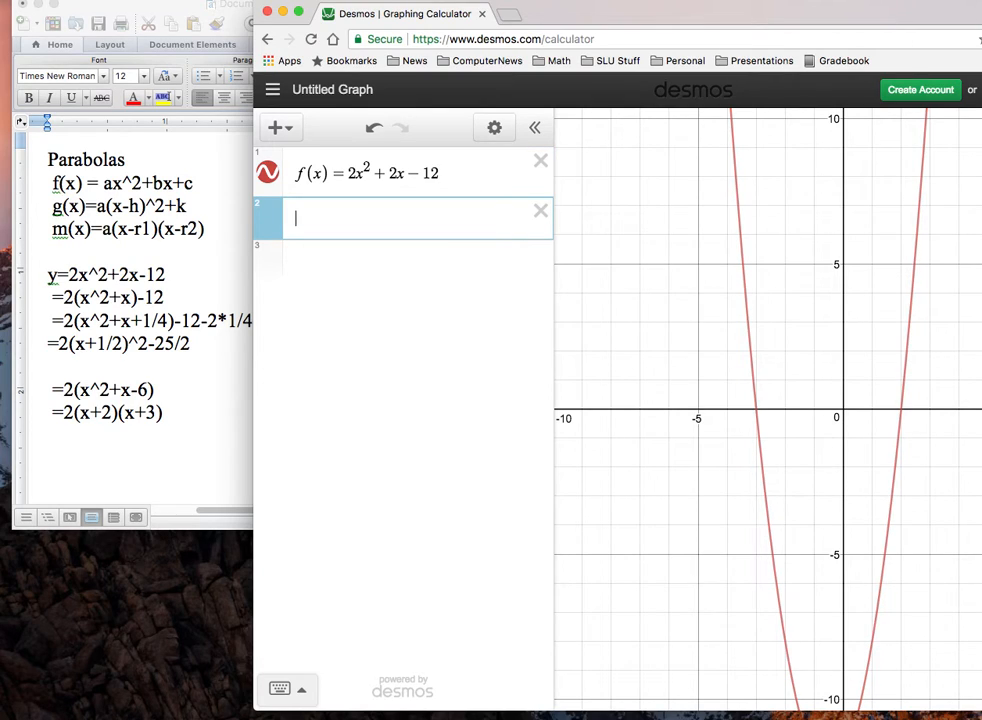
Graph g(x) = 2(x - 1/2)^2 - 25/2 as the second expression and start a third expression line.
{"action": "type", "text": "g("}
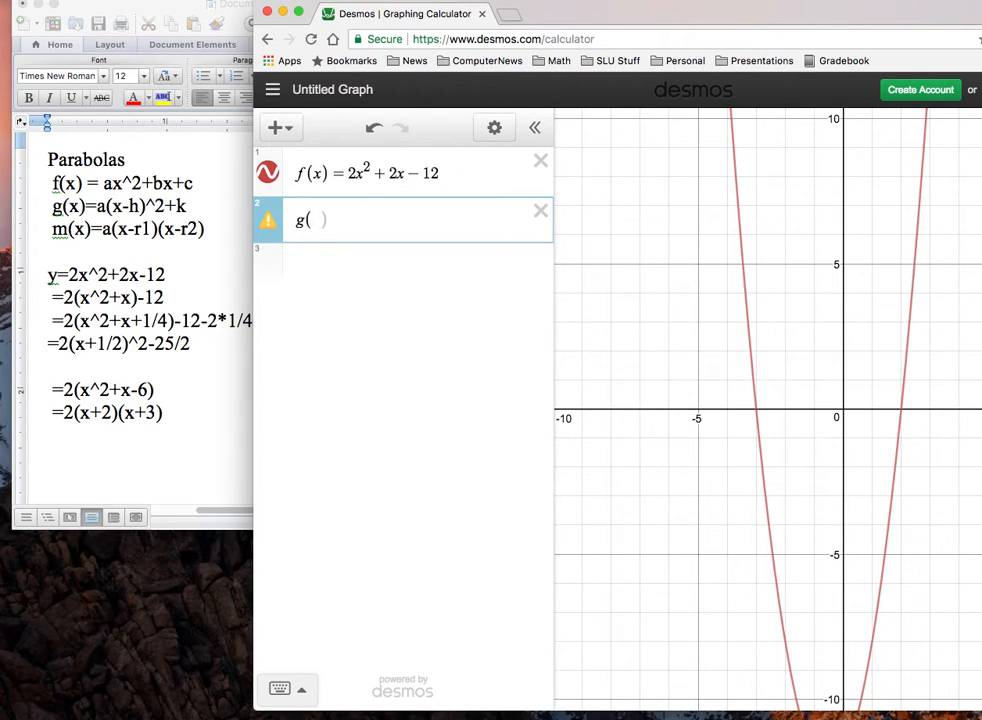
{"action": "type", "text": "x)"}
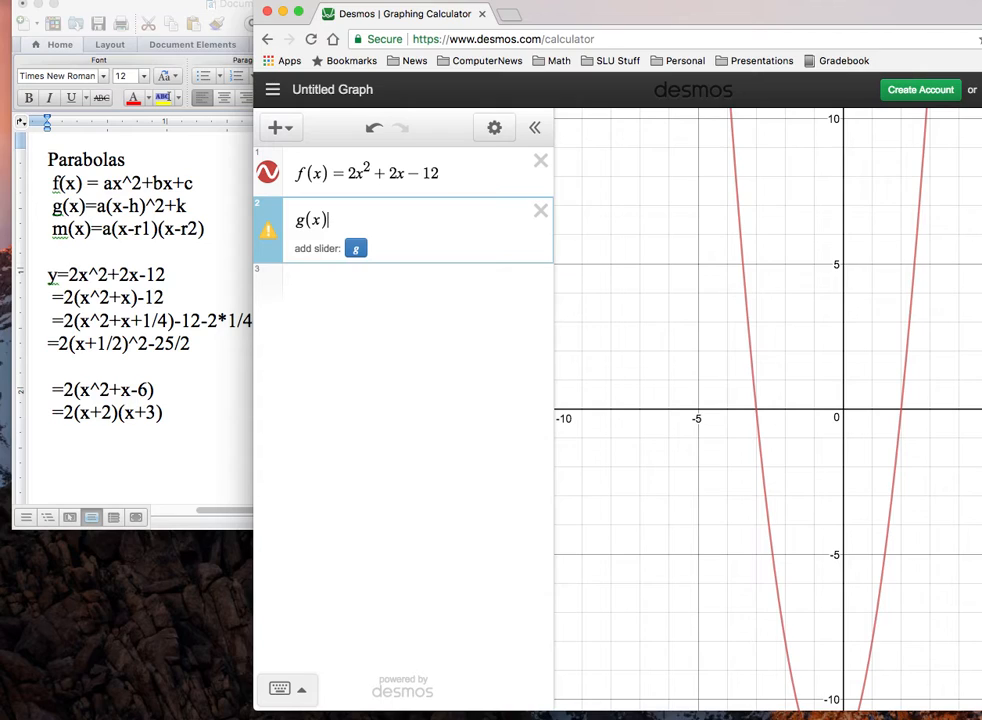
{"action": "type", "text": "="}
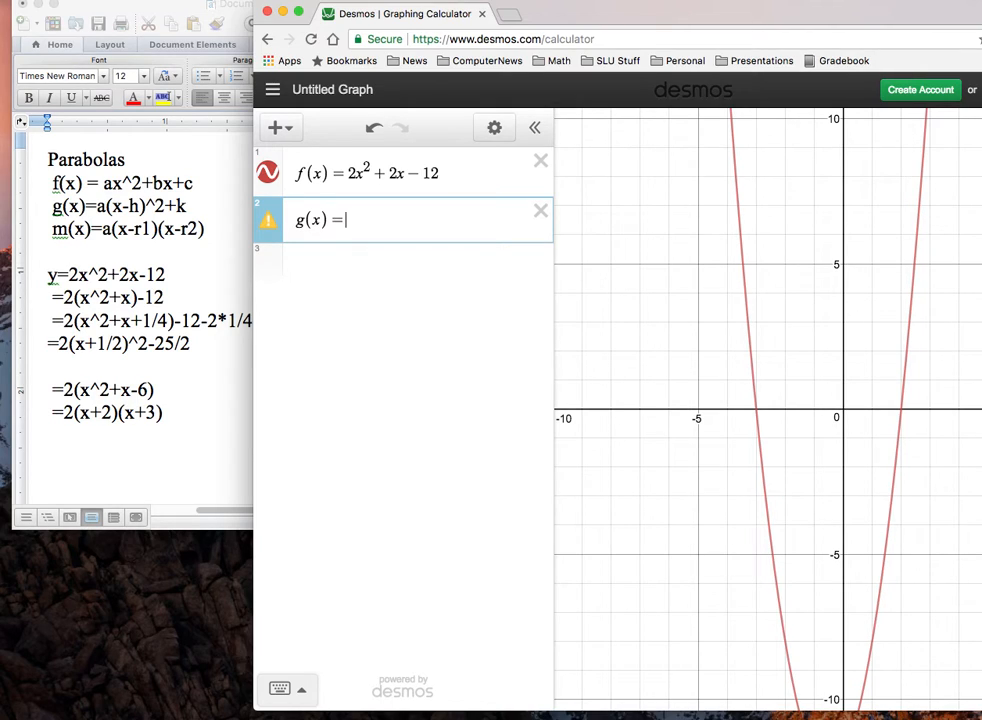
{"action": "type", "text": "2(x-1/2"}
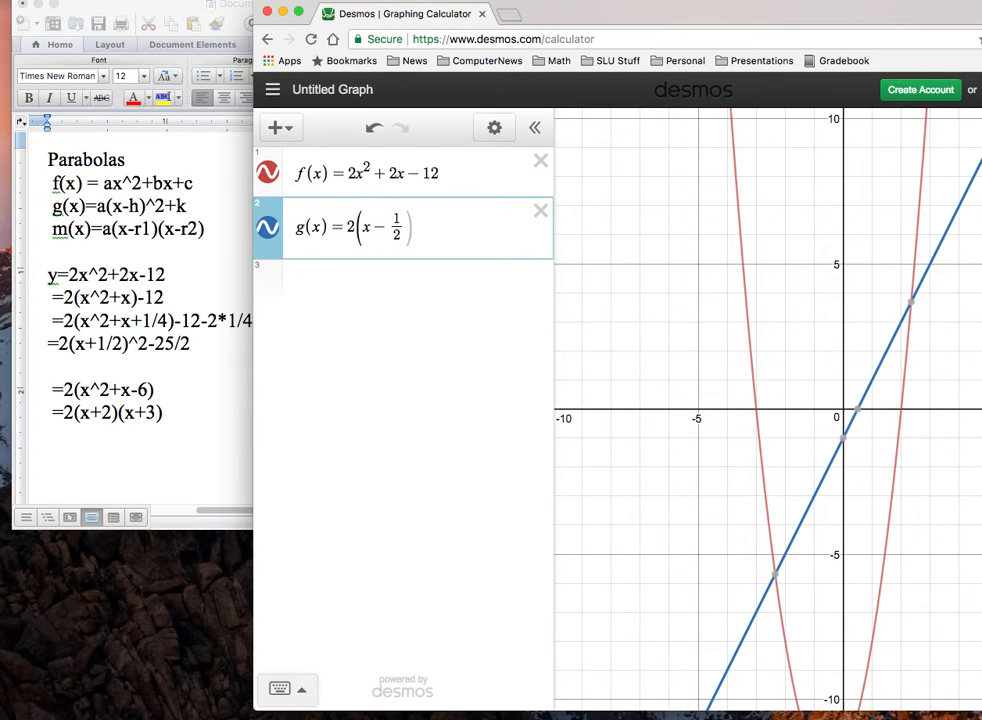
{"action": "key", "text": "Right"}
{"action": "key", "text": "Right"}
{"action": "type", "text": "^2"}
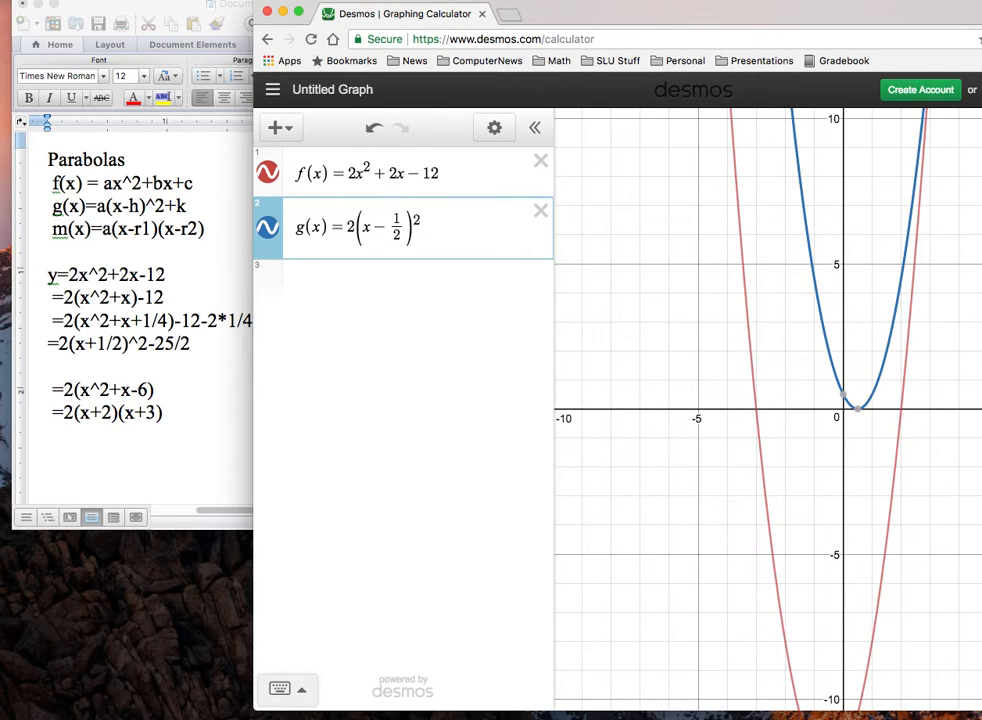
{"action": "key", "text": "Right"}
{"action": "type", "text": "-25"}
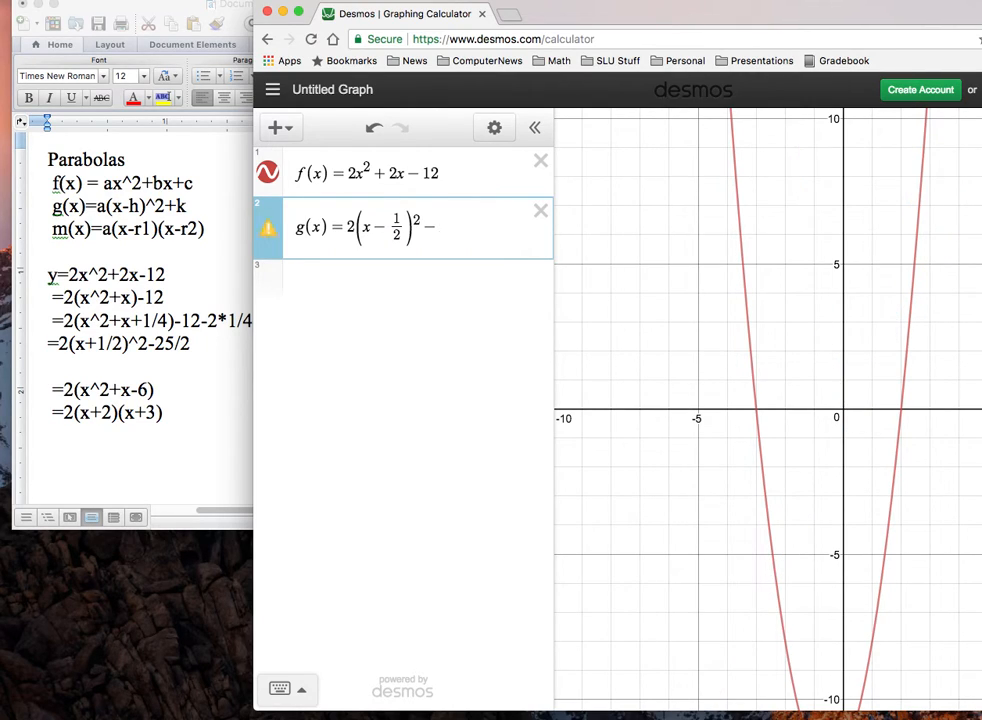
{"action": "type", "text": "/2"}
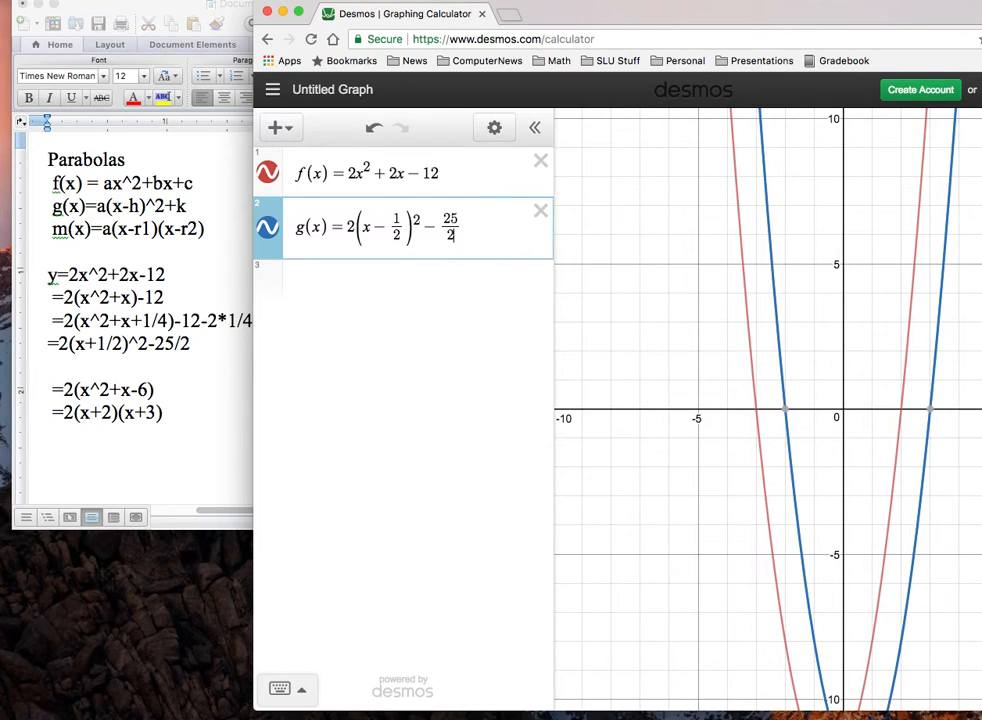
{"action": "key", "text": "Return"}
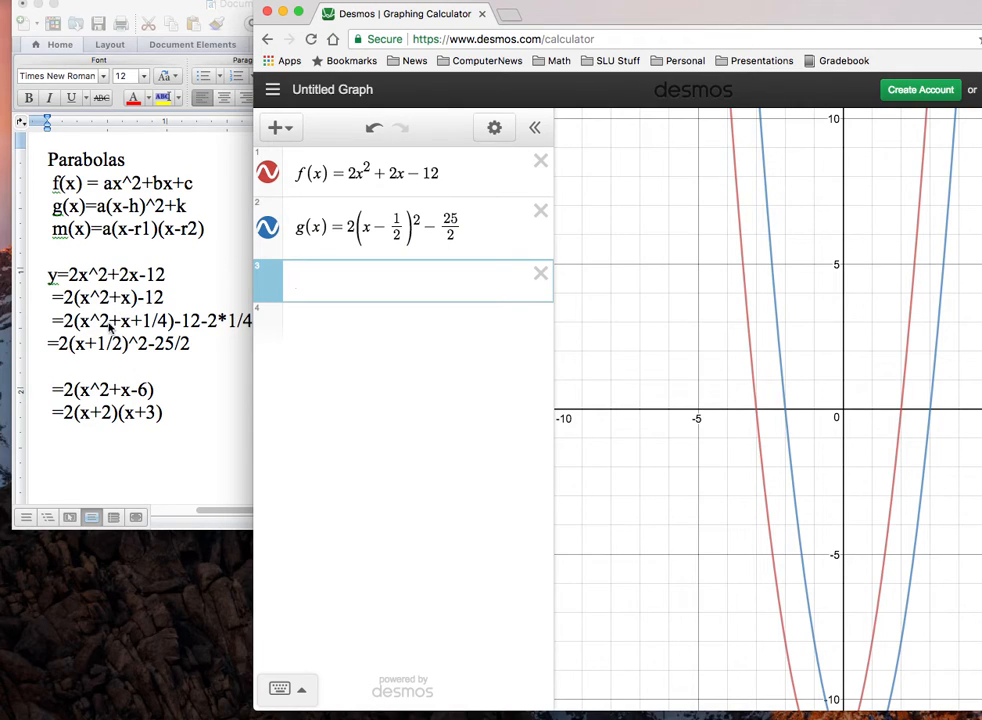
Correct the sign inside the squared bracket of g(x) so it reads x + 1/2.
{"action": "left_click_drag", "start_coordinate": [386, 228], "coordinate": [372, 228]}
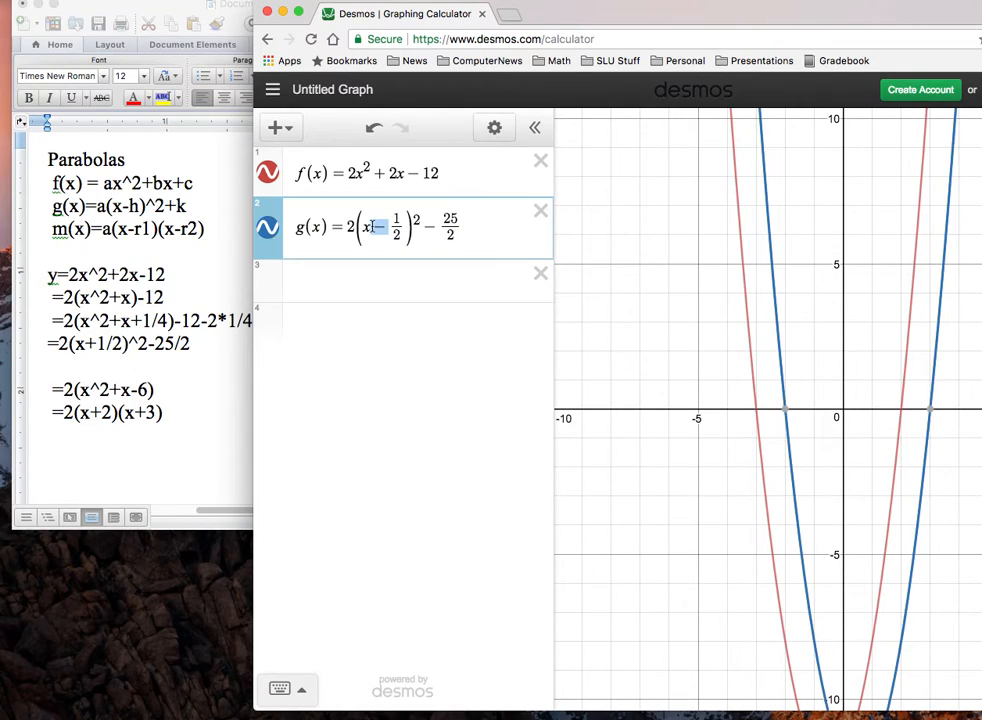
{"action": "type", "text": "+"}
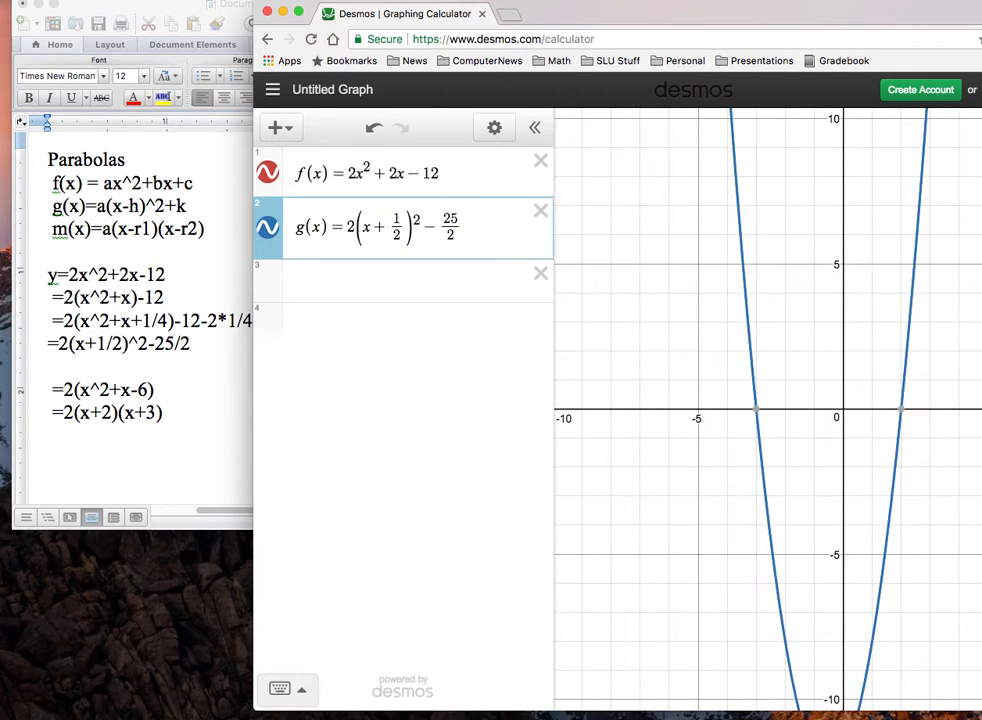
{"action": "key", "text": "Return"}
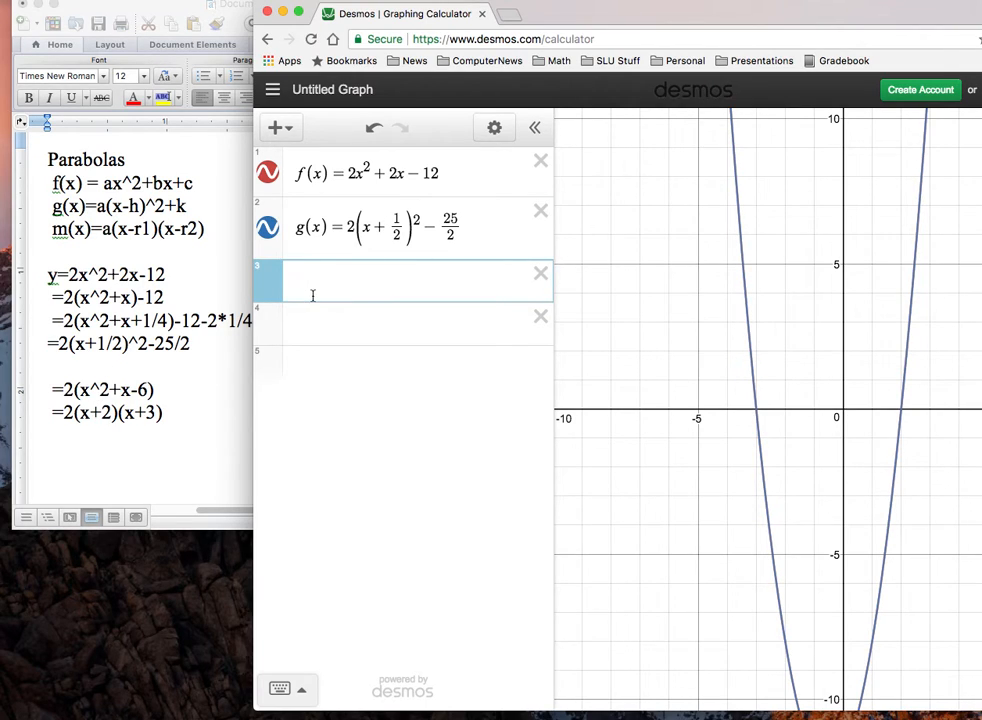
Graph h(x) = 2(x + 2)(x + 3) as the third expression.
{"action": "type", "text": "h(x) "}
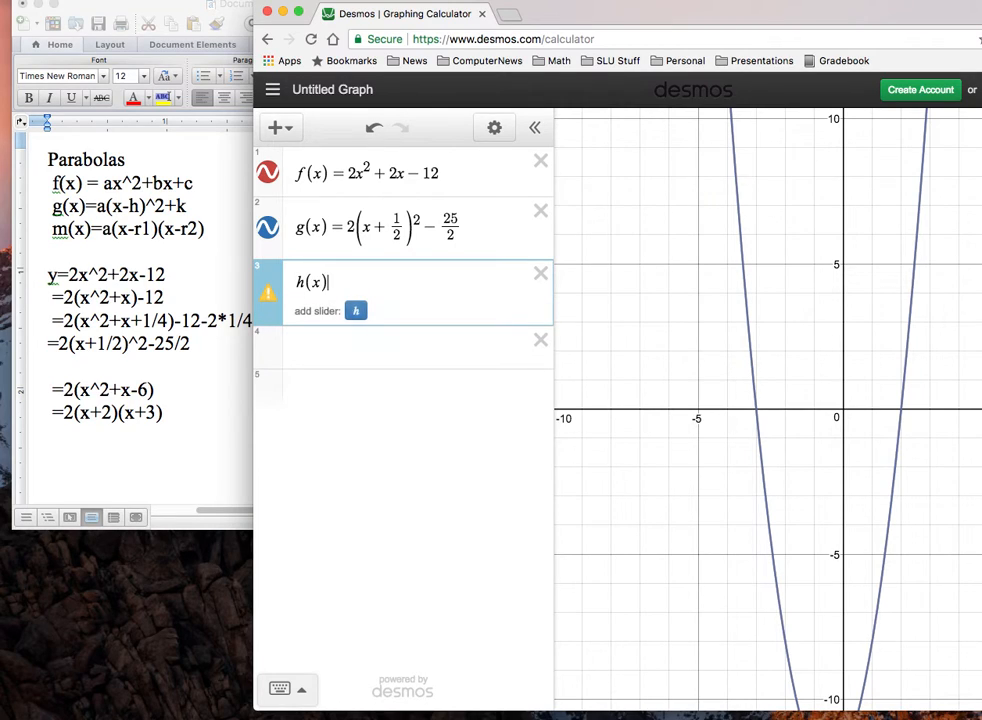
{"action": "type", "text": "= "}
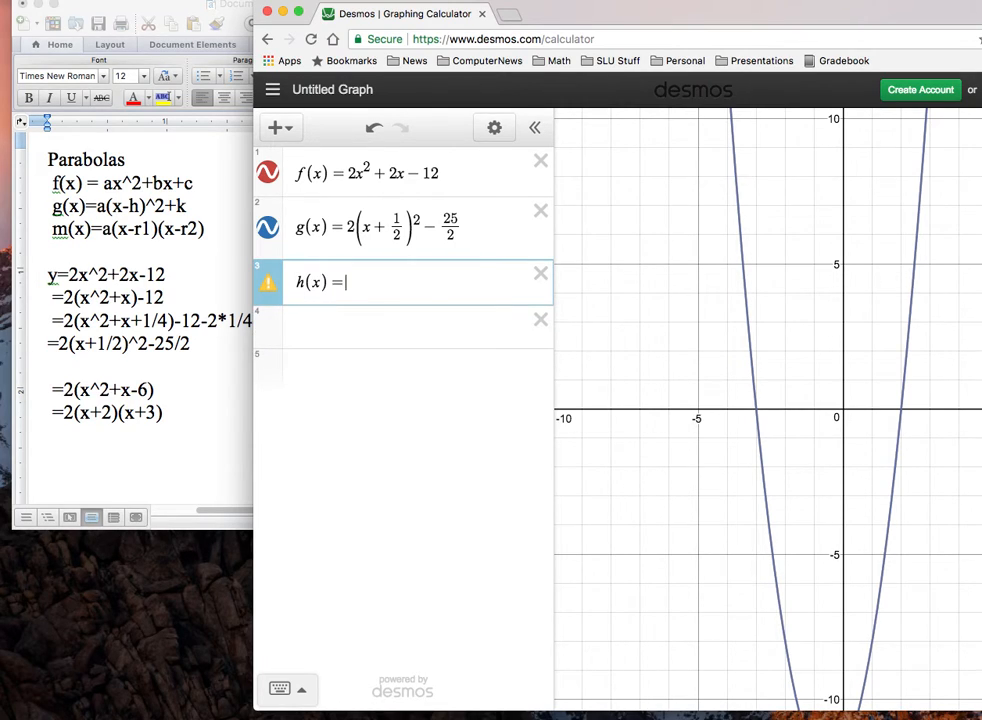
{"action": "type", "text": "2(x "}
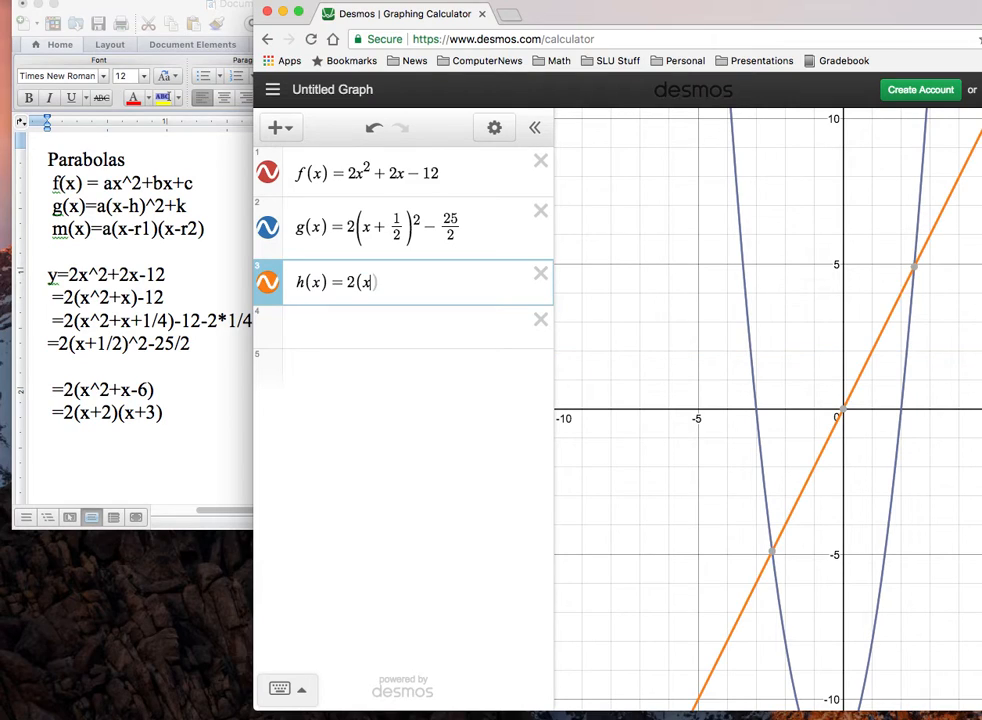
{"action": "type", "text": "+ 2)(x "}
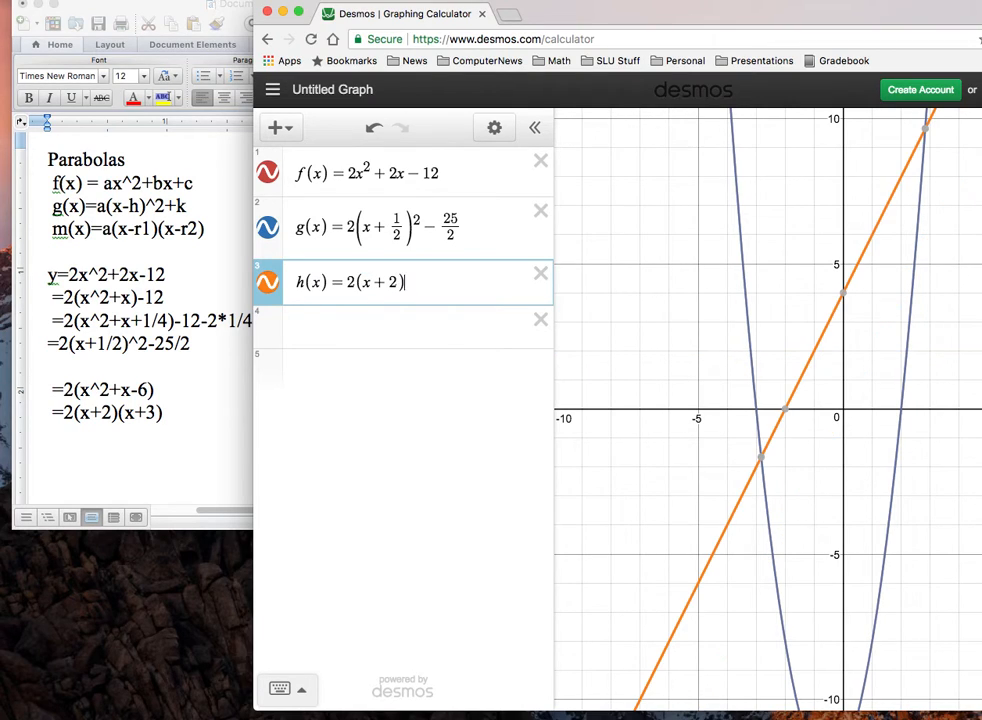
{"action": "type", "text": "+ 3"}
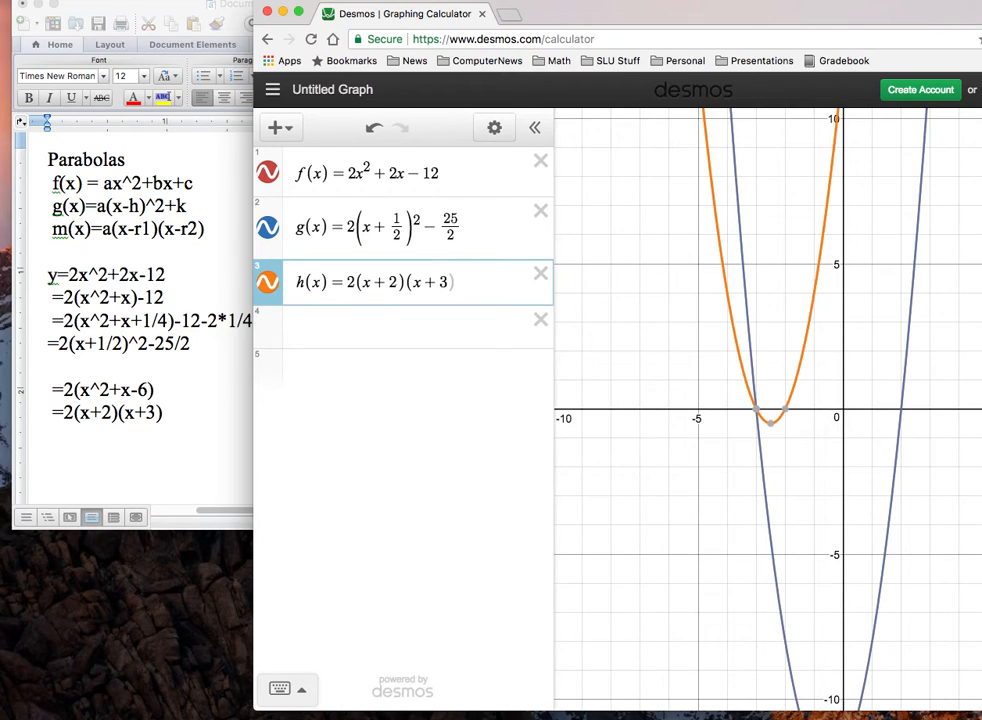
{"action": "type", "text": ")"}
Switch to the Word notes and correct the last factored line to "=2(x-2)(x+3)".
{"action": "left_click", "coordinate": [88, 410]}
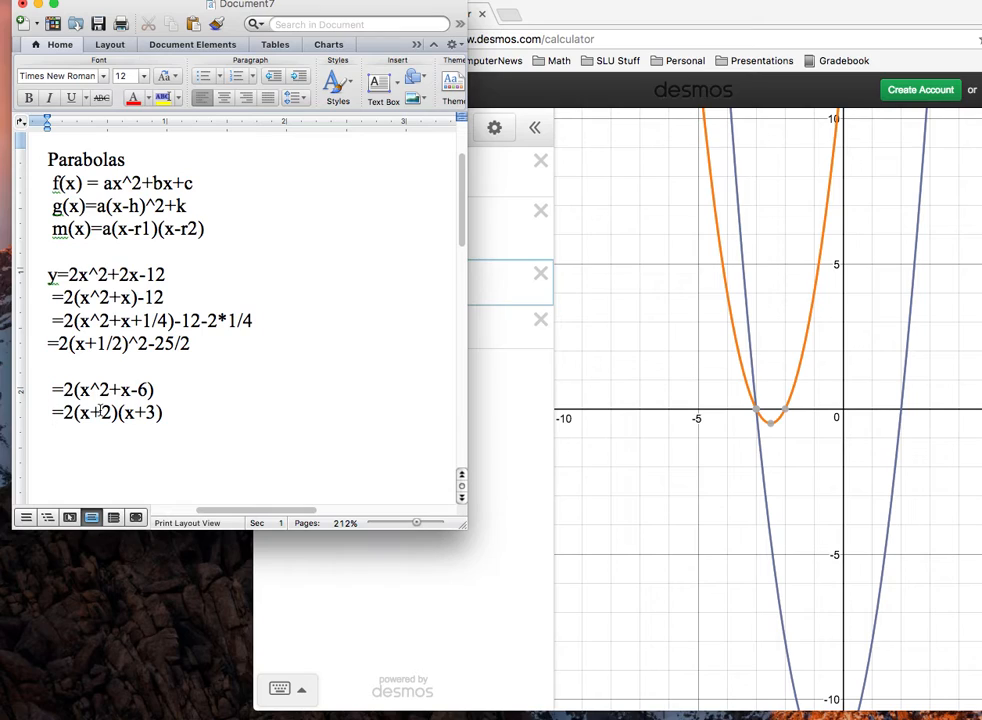
{"action": "double_click", "coordinate": [96, 412]}
{"action": "type", "text": "-"}
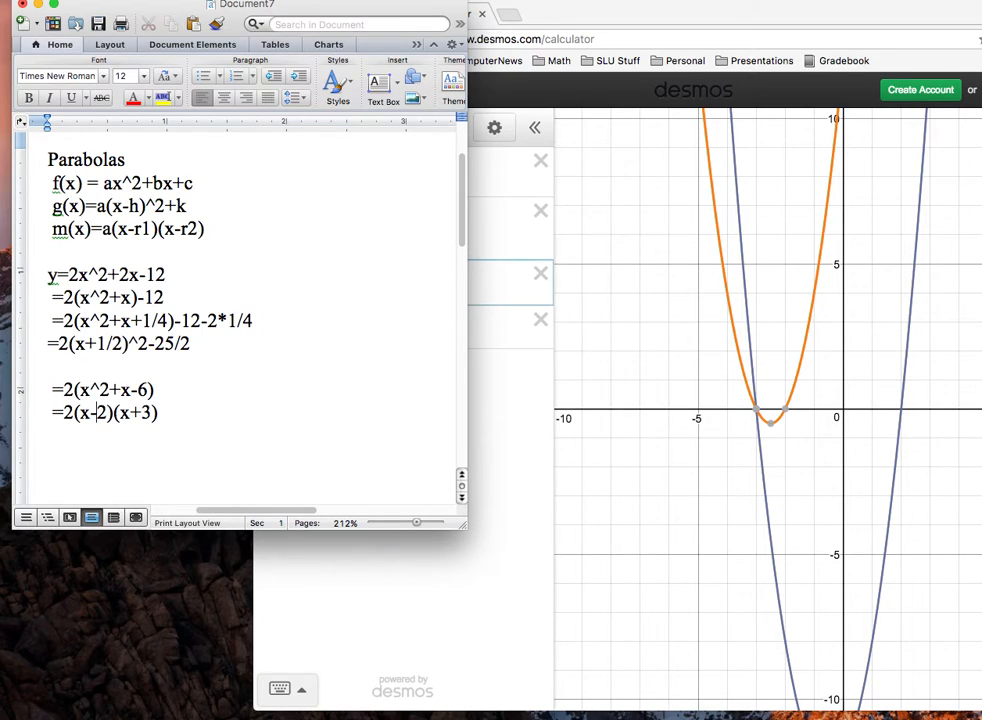
Return to Desmos, check the x-intercept of f(x), and change the first factor of h(x) to x - 2.
{"action": "left_click", "coordinate": [636, 366]}
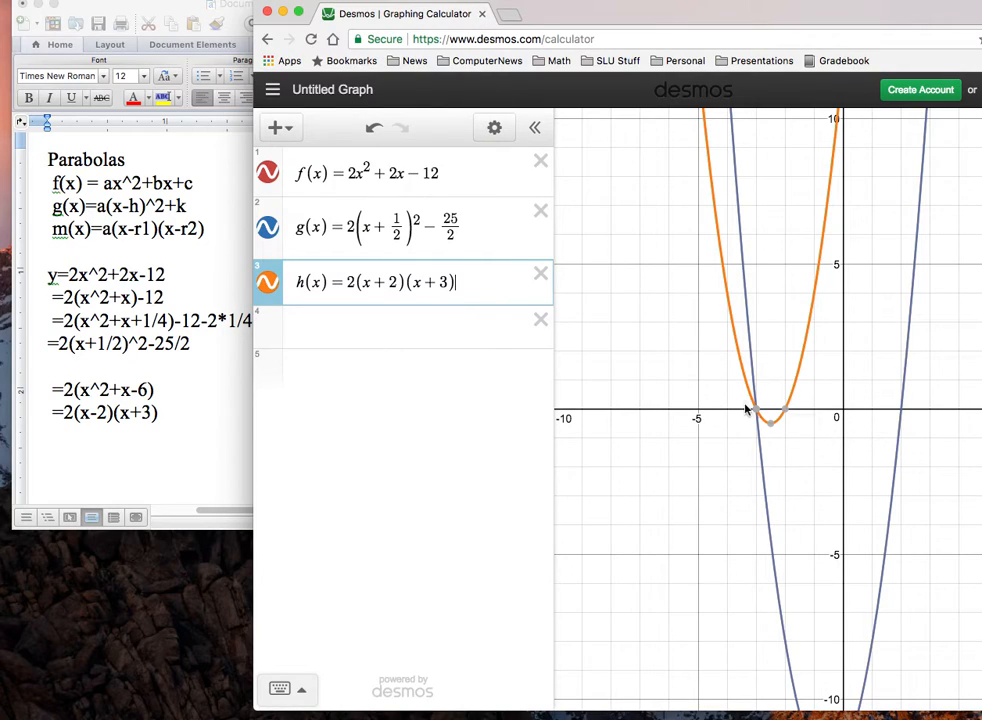
{"action": "left_click", "coordinate": [903, 411]}
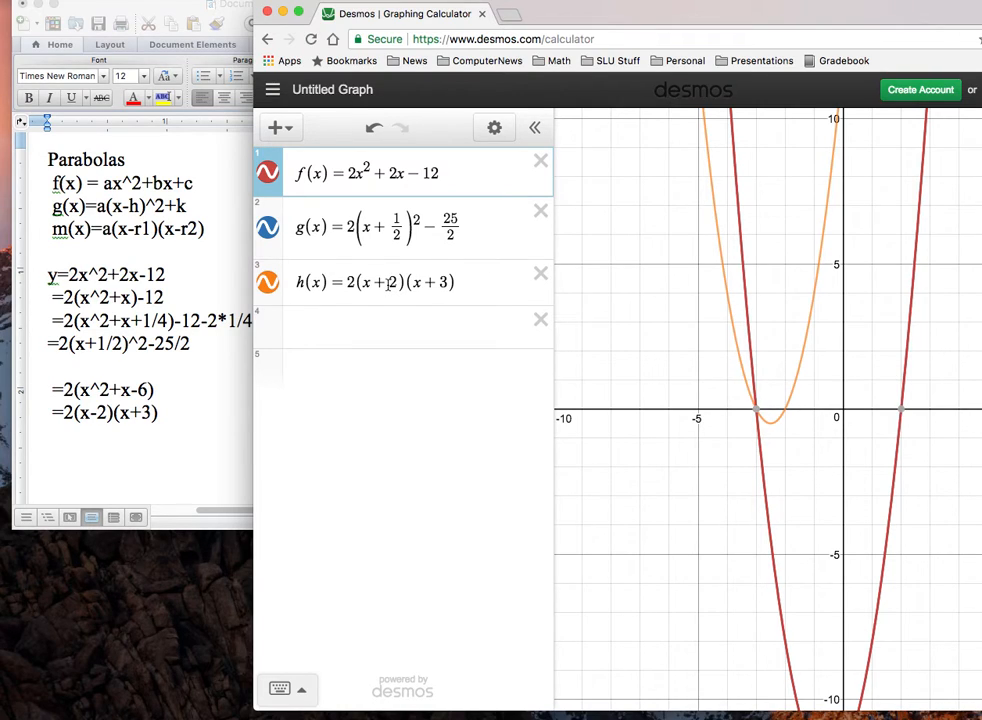
{"action": "left_click_drag", "start_coordinate": [389, 283], "coordinate": [378, 283]}
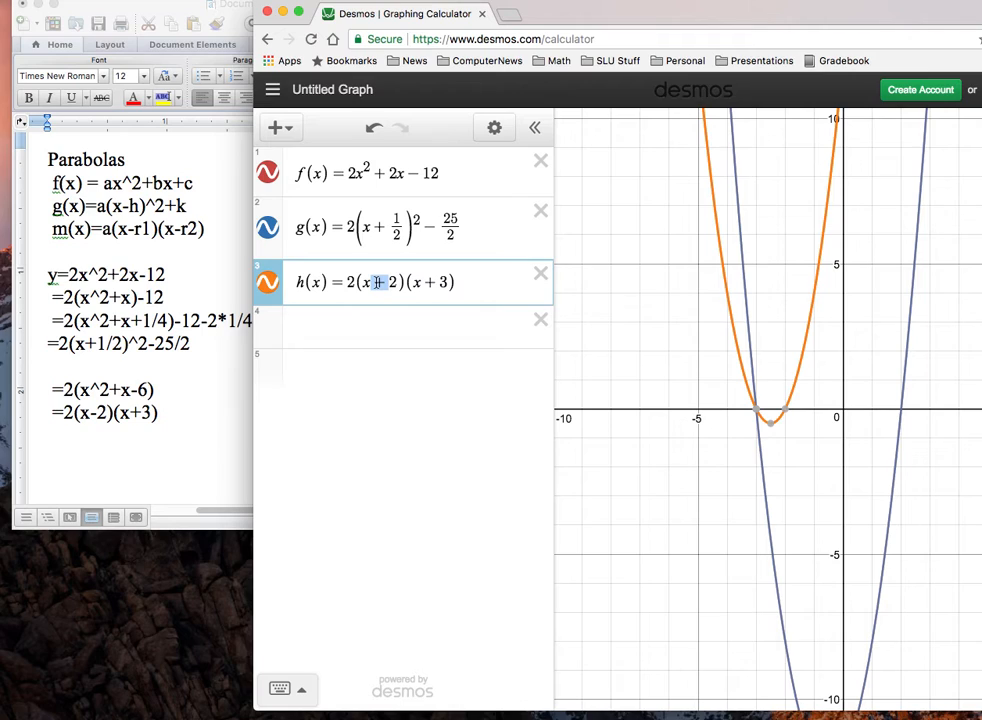
{"action": "type", "text": "-"}
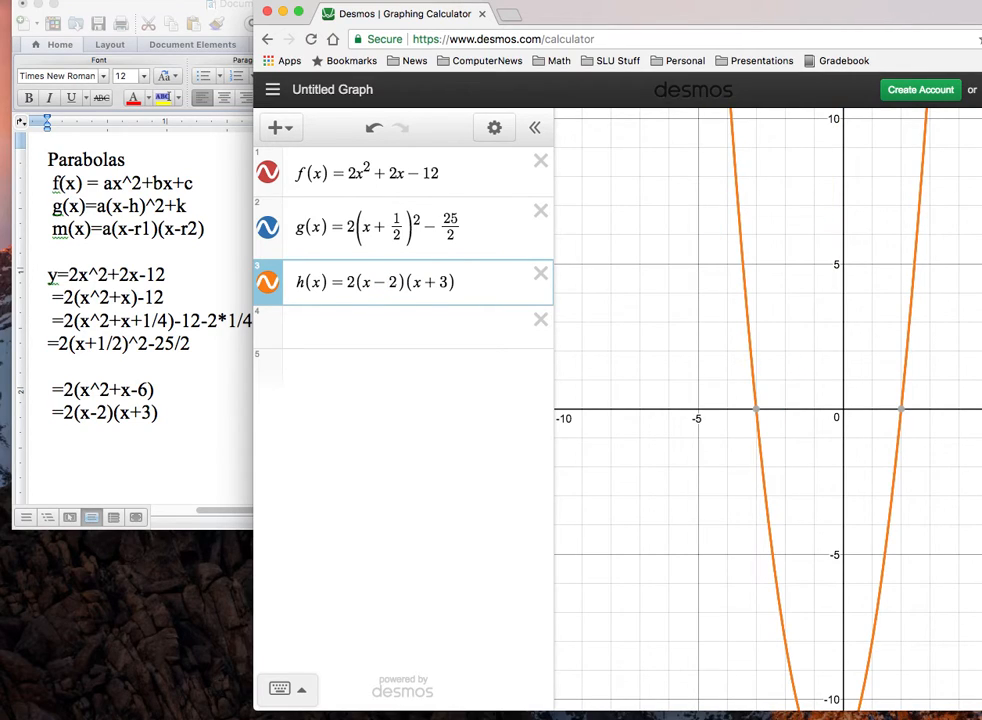
{"action": "key", "text": "Return"}
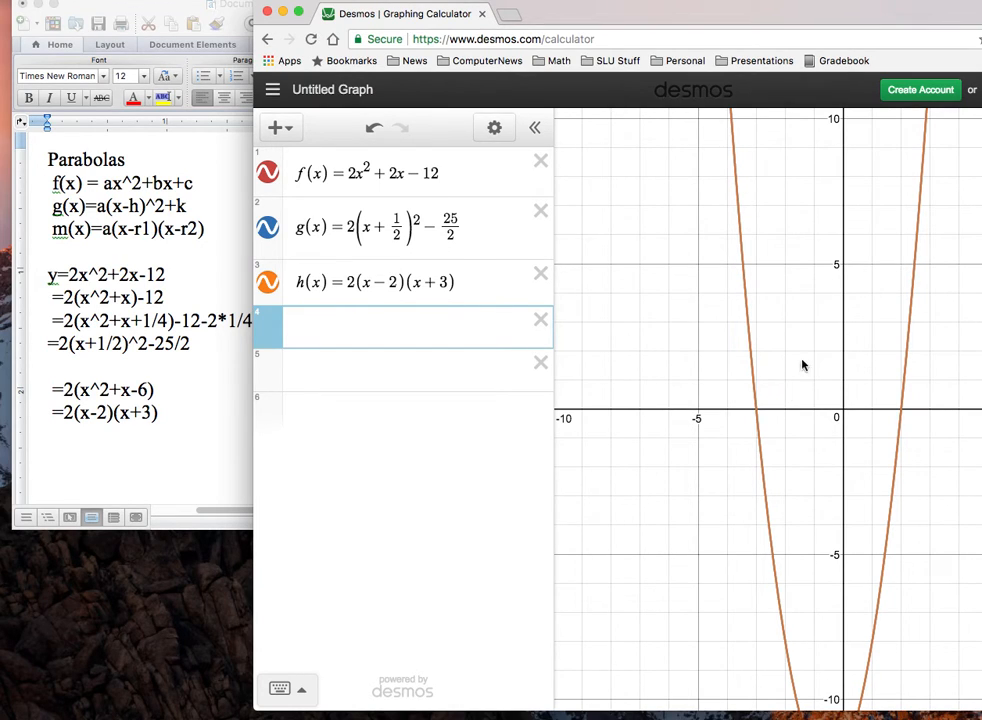
Bring the whole parabola into view and show the coordinates of its x-intercepts, y-intercept and vertex.
{"action": "left_click_drag", "start_coordinate": [795, 10], "coordinate": [578, 9]}
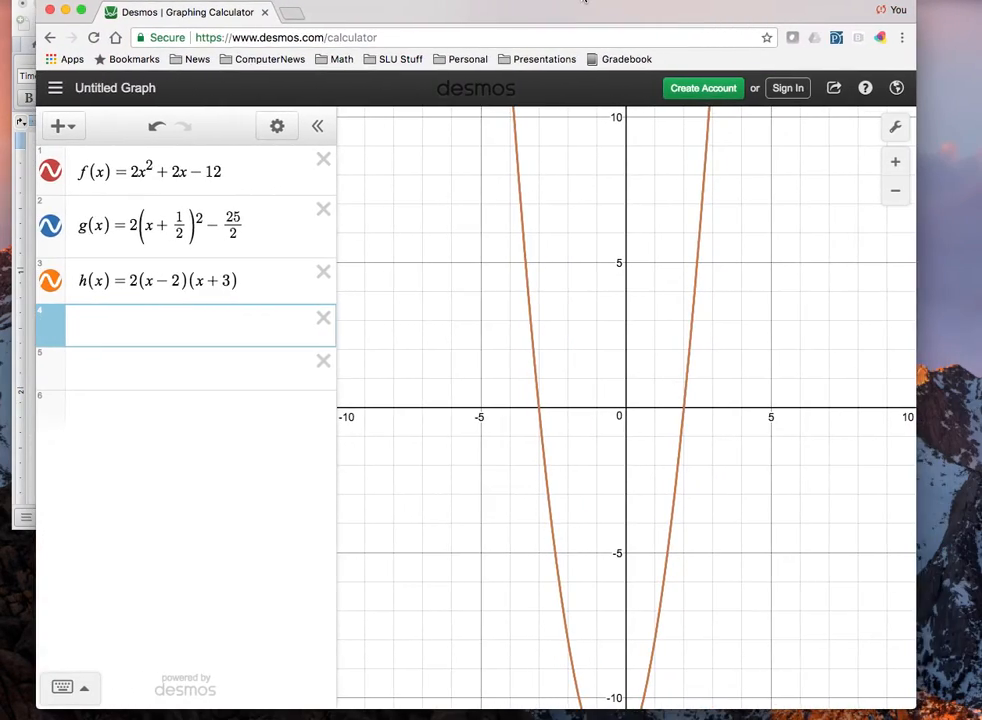
{"action": "left_click", "coordinate": [897, 191]}
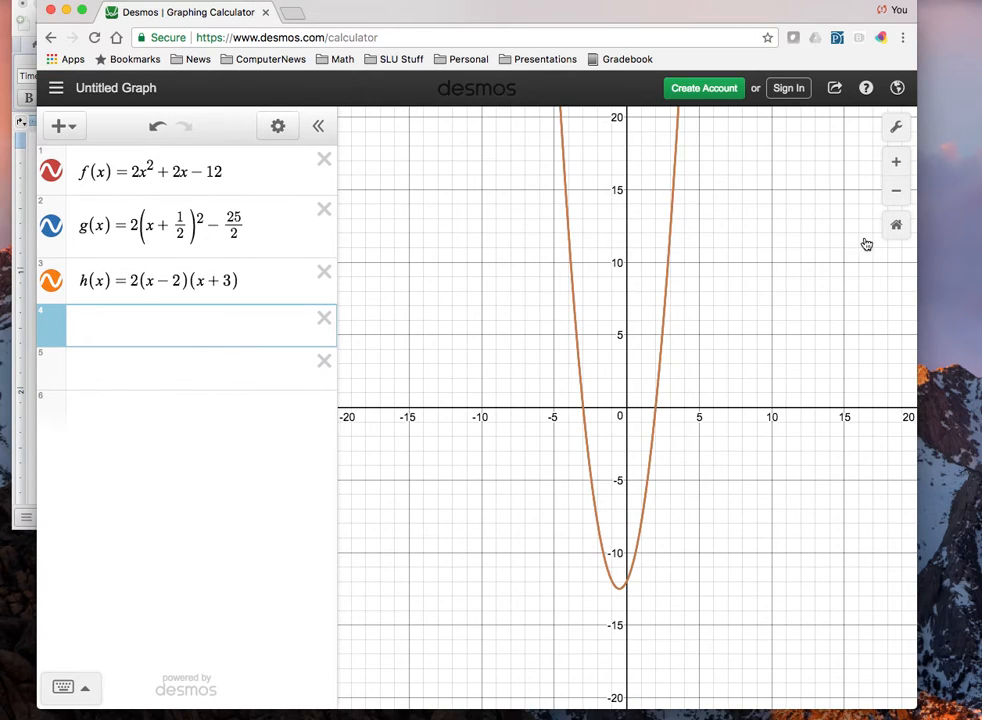
{"action": "left_click", "coordinate": [585, 410]}
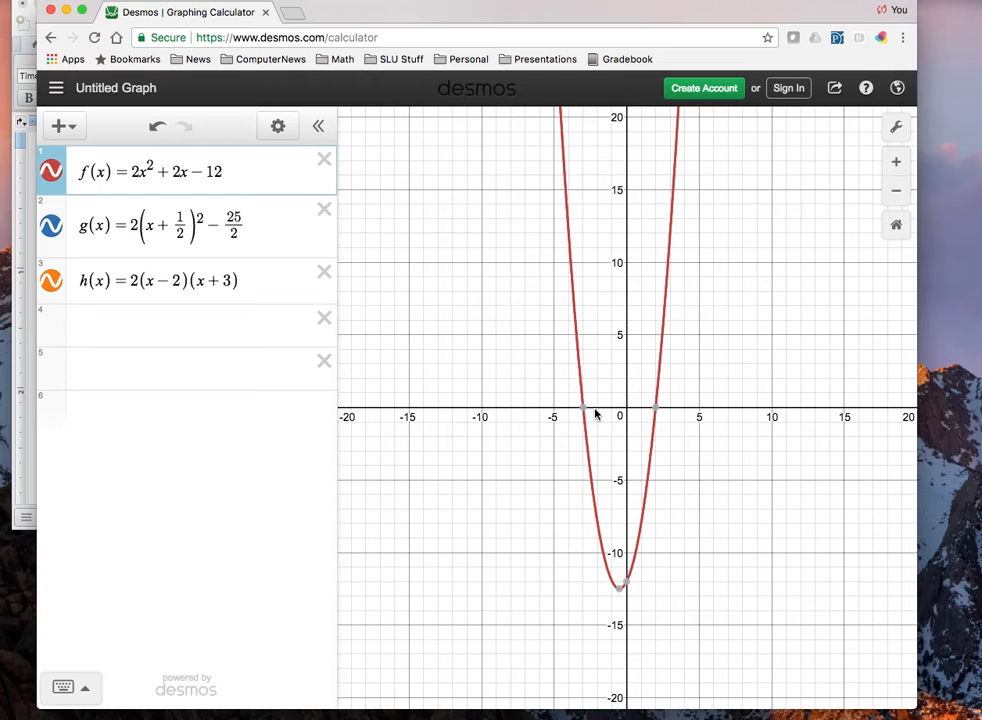
{"action": "left_click", "coordinate": [583, 409]}
{"action": "left_click", "coordinate": [656, 410]}
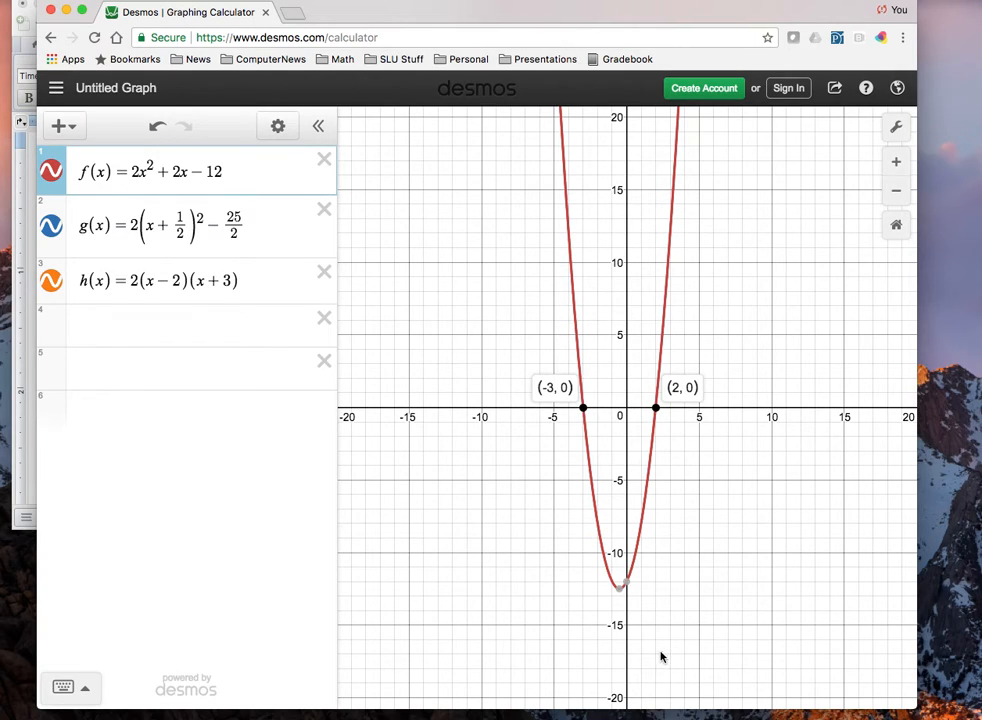
{"action": "left_click", "coordinate": [627, 583]}
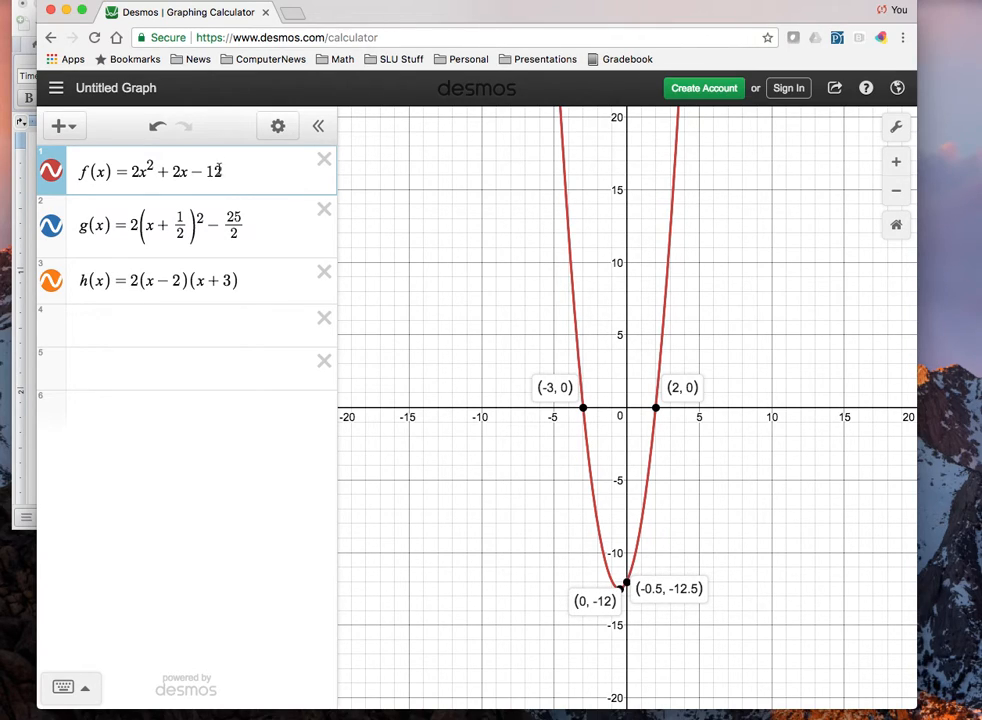
Compare the constant of f(x) and the factors of h(x) with the graph, showing the coordinates of both x-intercepts and the vertex.
{"action": "left_click_drag", "start_coordinate": [265, 172], "coordinate": [192, 174]}
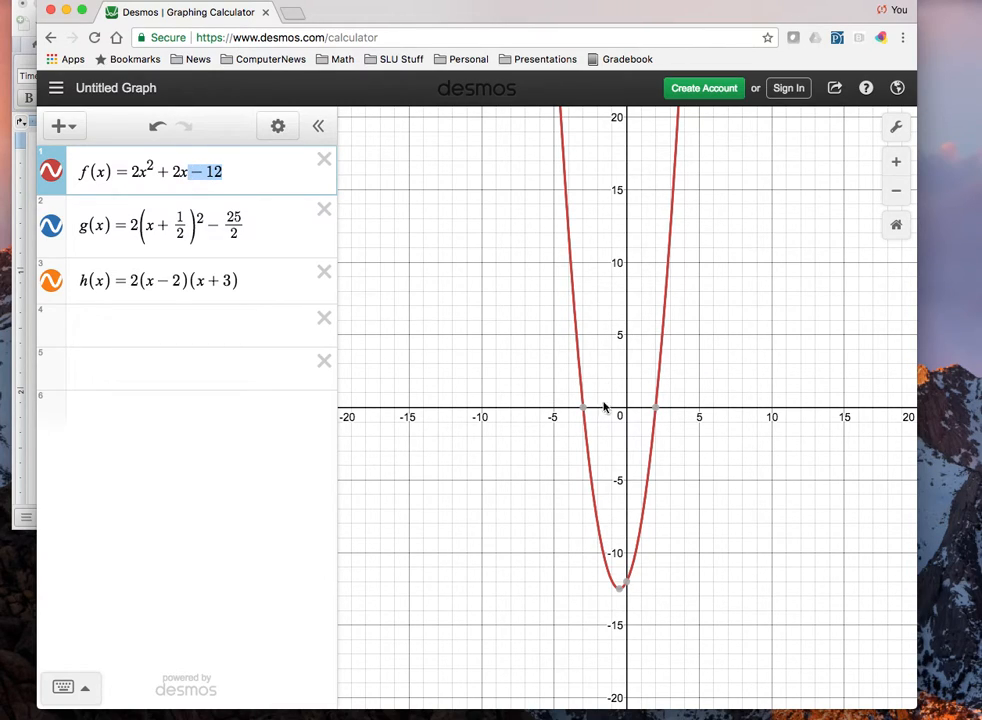
{"action": "mouse_move", "coordinate": [588, 412]}
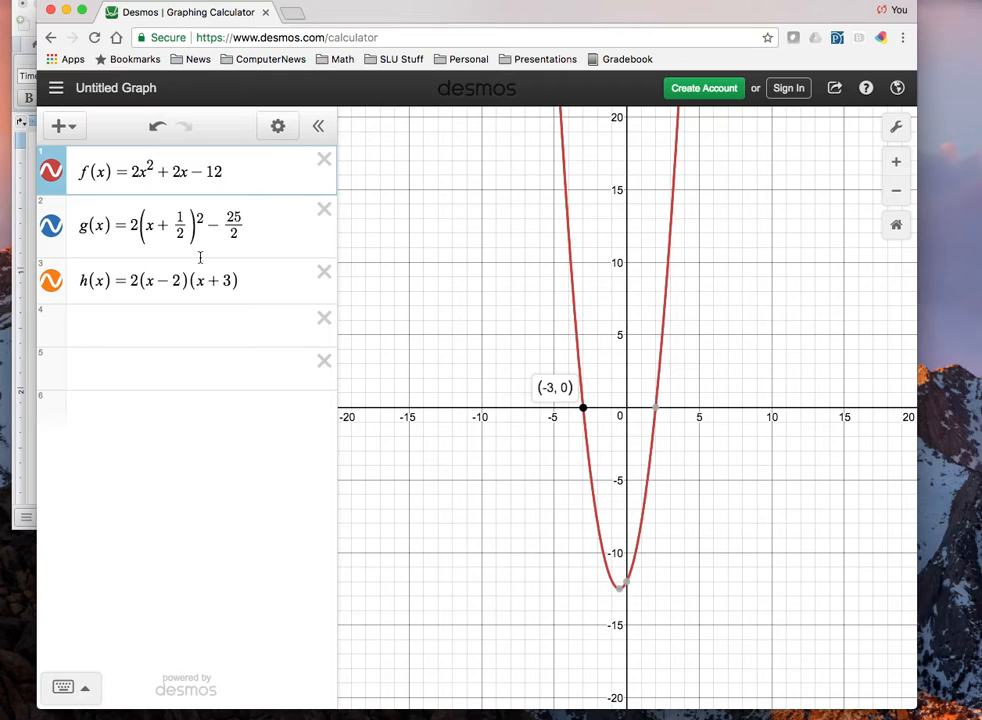
{"action": "left_click_drag", "start_coordinate": [230, 272], "coordinate": [154, 283]}
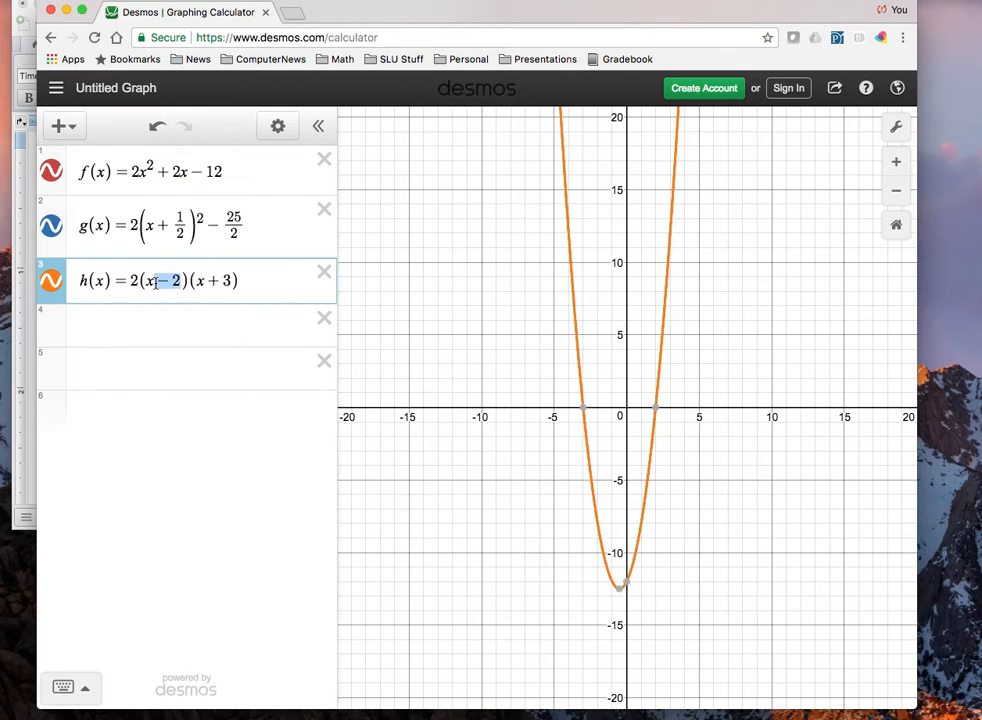
{"action": "left_click", "coordinate": [583, 408]}
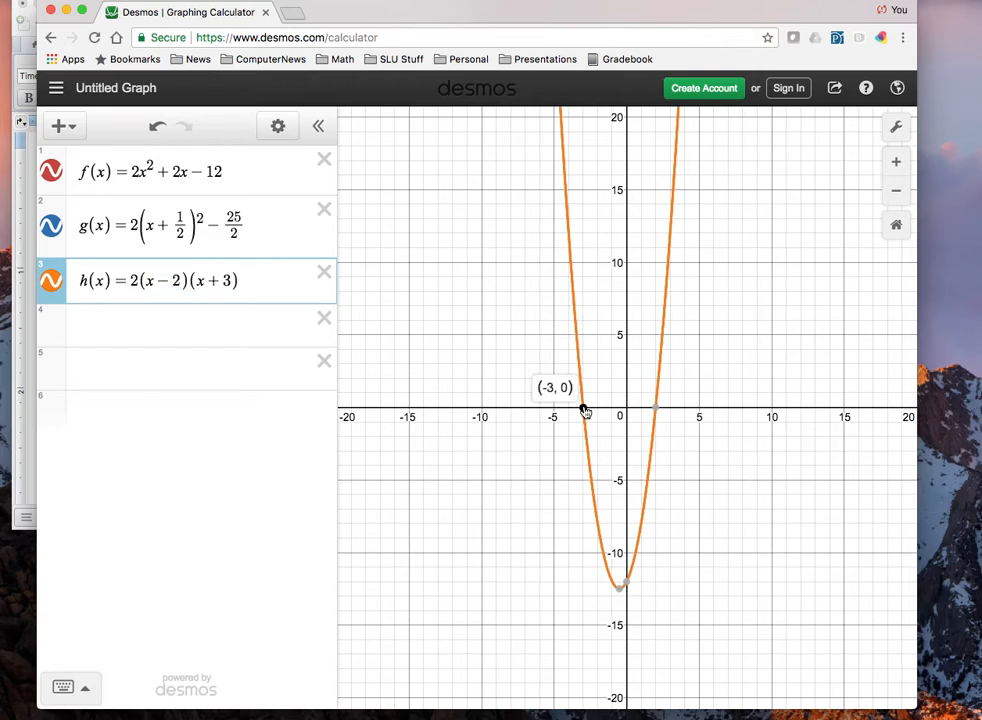
{"action": "left_click", "coordinate": [655, 409]}
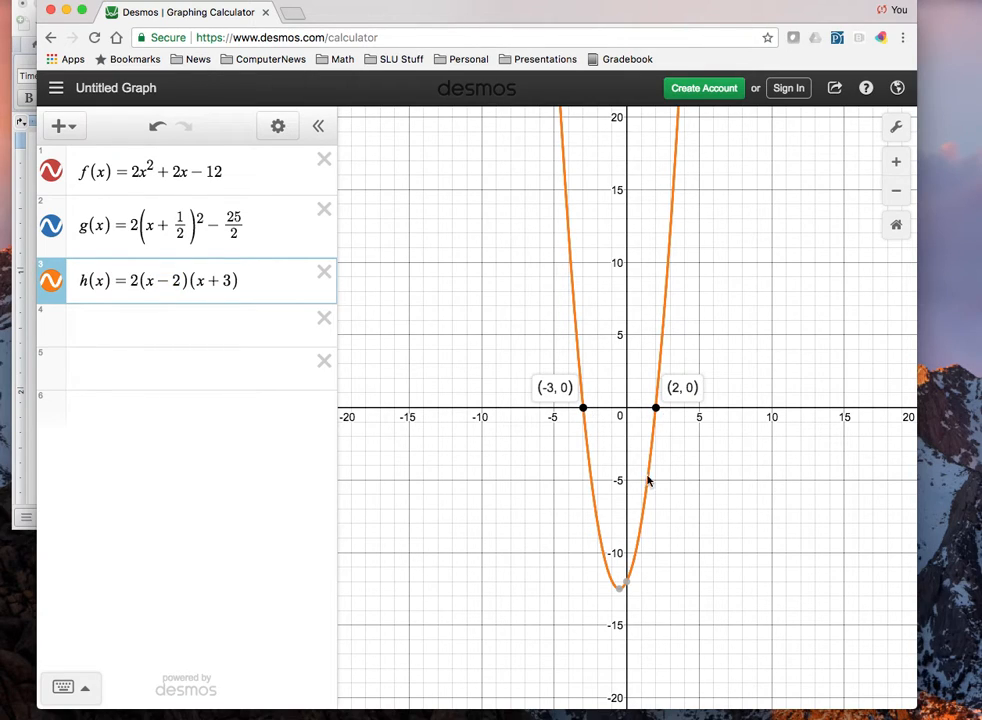
{"action": "left_click", "coordinate": [620, 588]}
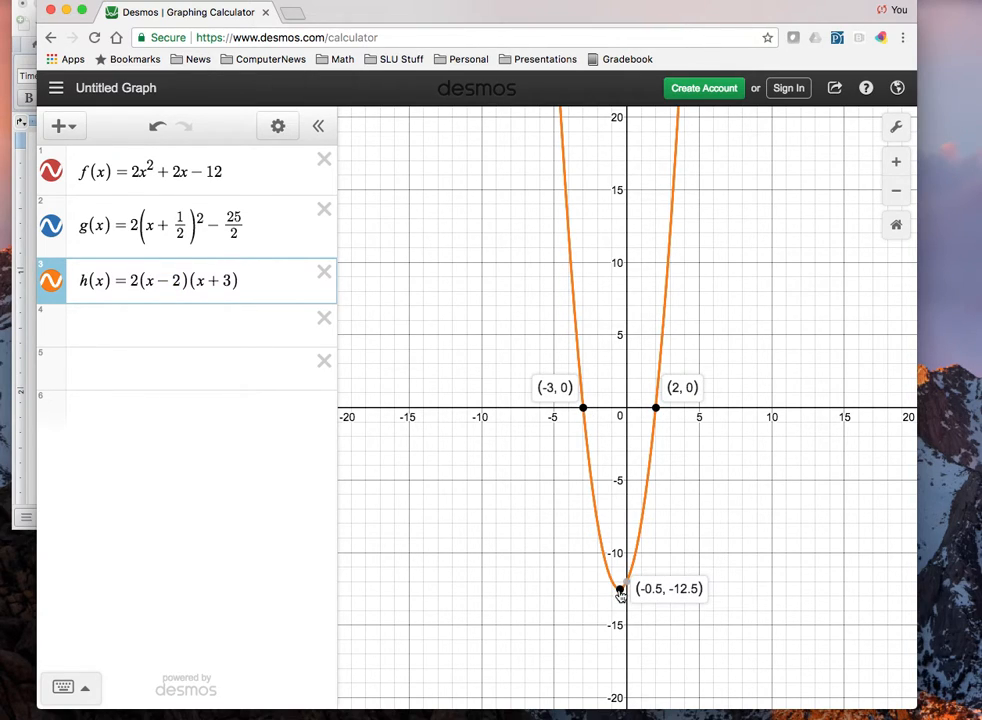
Highlight the 1/2 and 25/2 terms in g(x), and move the calculator window aside to uncover the Word notes.
{"action": "left_click_drag", "start_coordinate": [197, 231], "coordinate": [160, 227]}
{"action": "double_click", "coordinate": [242, 218]}
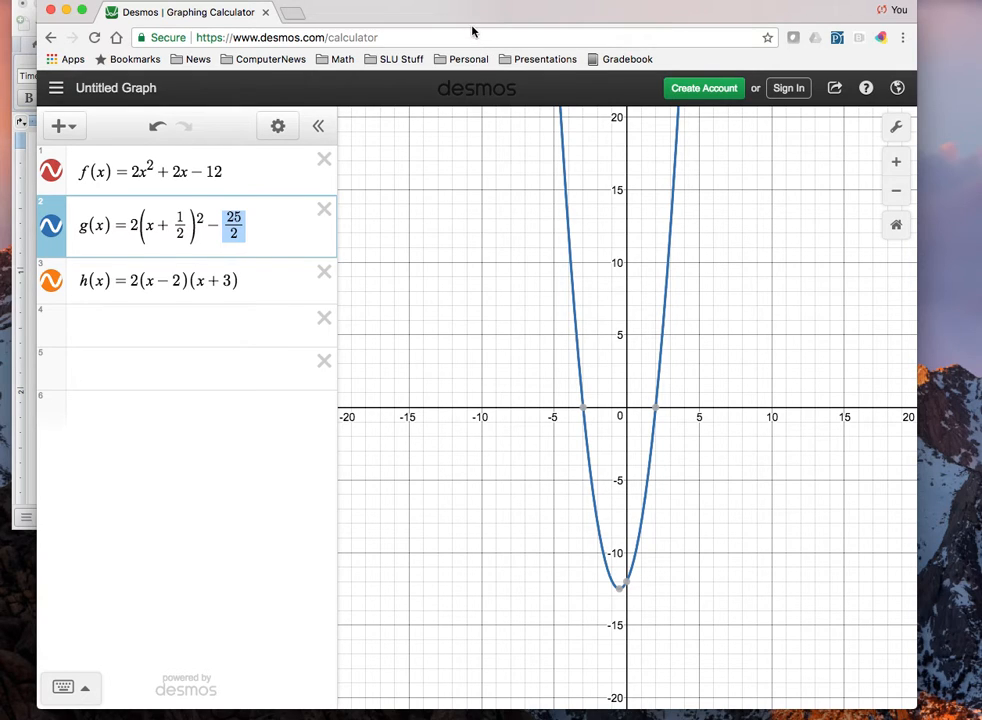
{"action": "left_click_drag", "start_coordinate": [462, 18], "coordinate": [726, 59]}
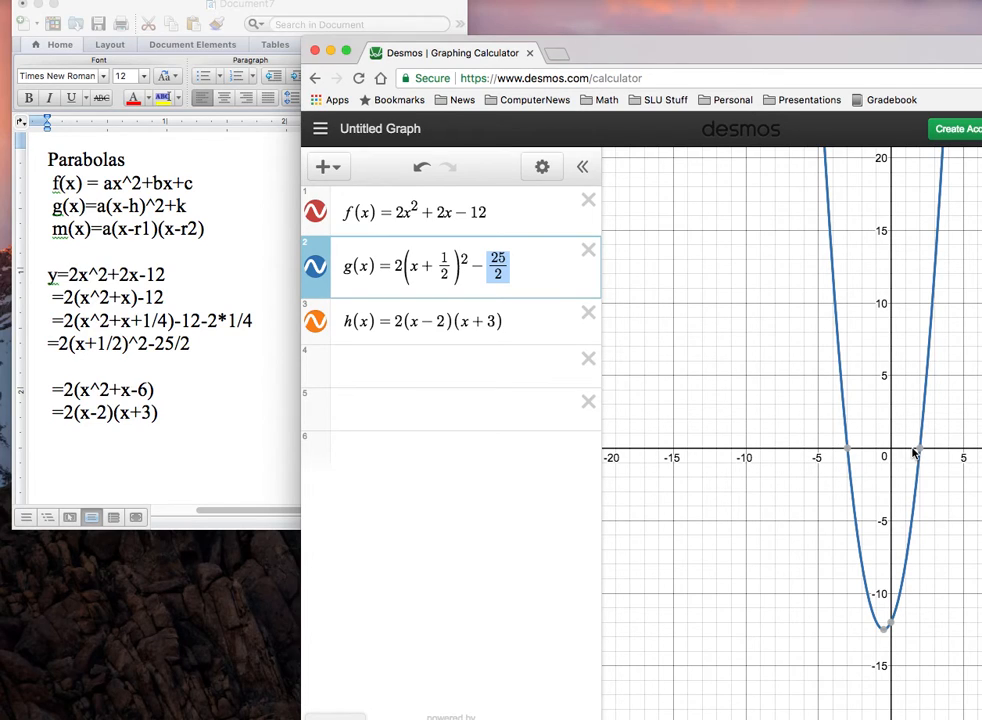
Show the coordinates of the x-intercepts, y-intercept and vertex of g(x), and move the calculator window back over the Word notes.
{"action": "left_click", "coordinate": [849, 451]}
{"action": "left_click", "coordinate": [919, 449]}
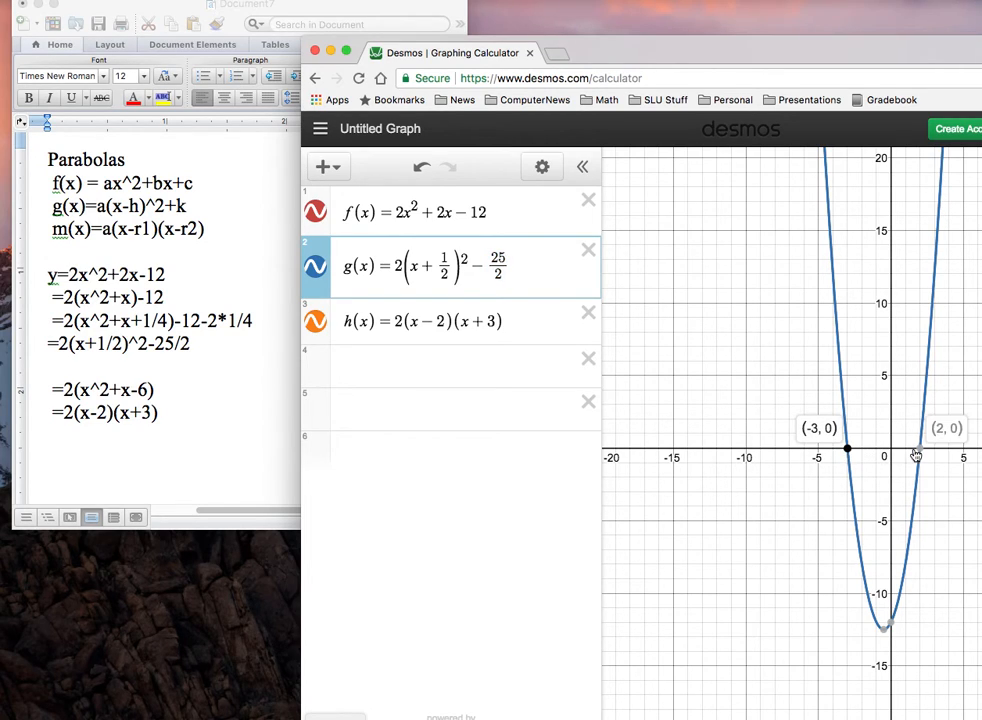
{"action": "left_click", "coordinate": [895, 623]}
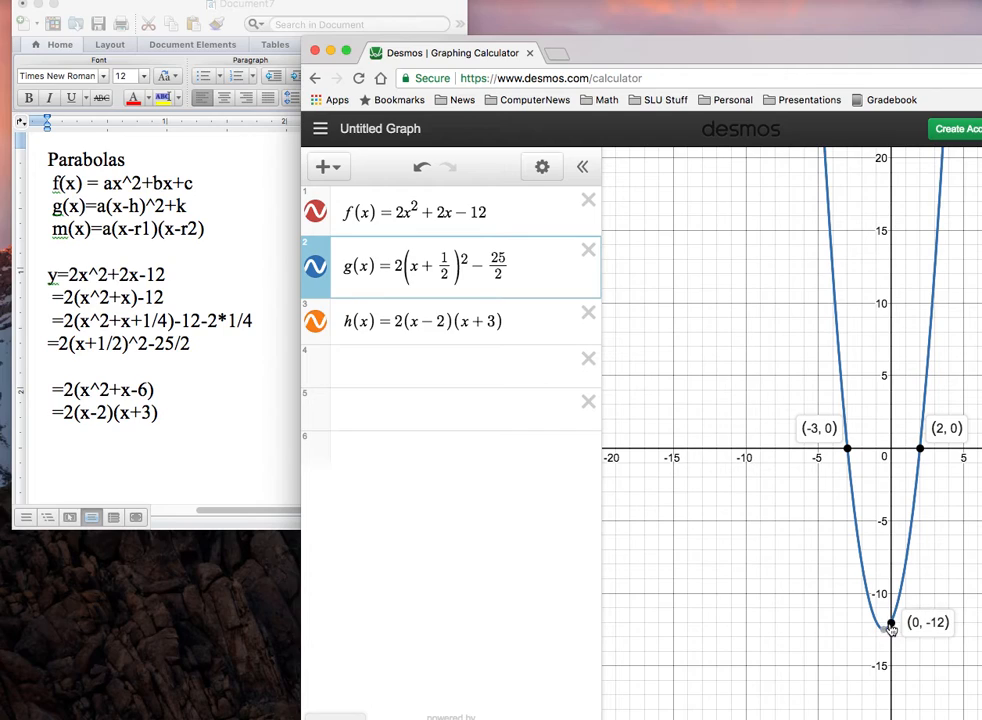
{"action": "left_click", "coordinate": [887, 629]}
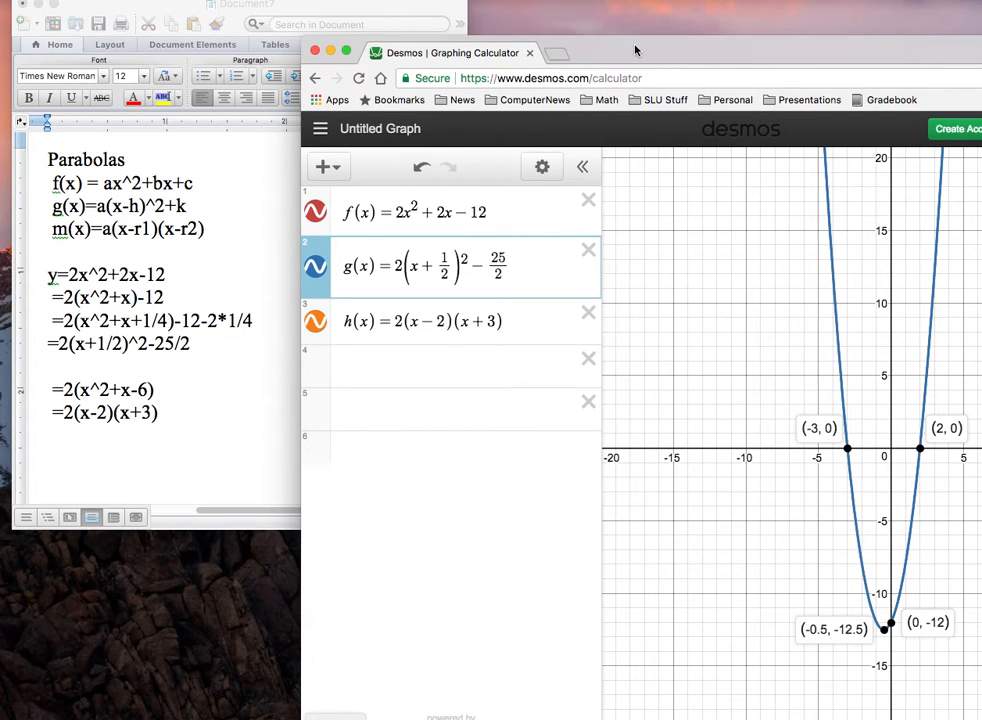
{"action": "left_click_drag", "start_coordinate": [638, 48], "coordinate": [401, 31]}
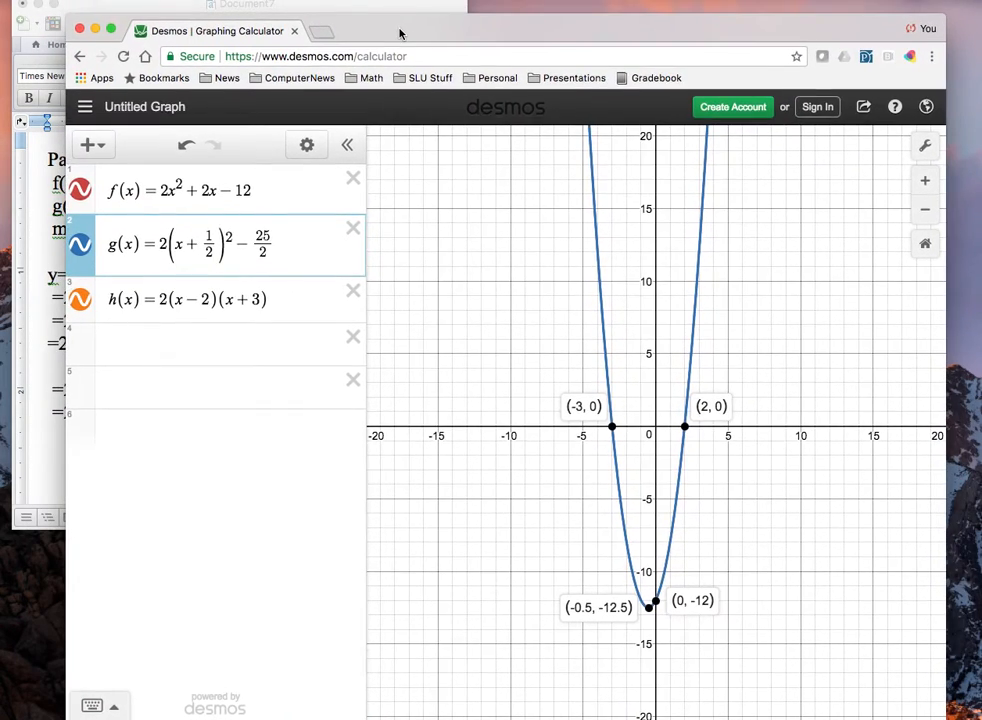
Rewrite f(x) in the general form ax^2 + bx + c and add sliders for a, b and c.
{"action": "left_click", "coordinate": [165, 190]}
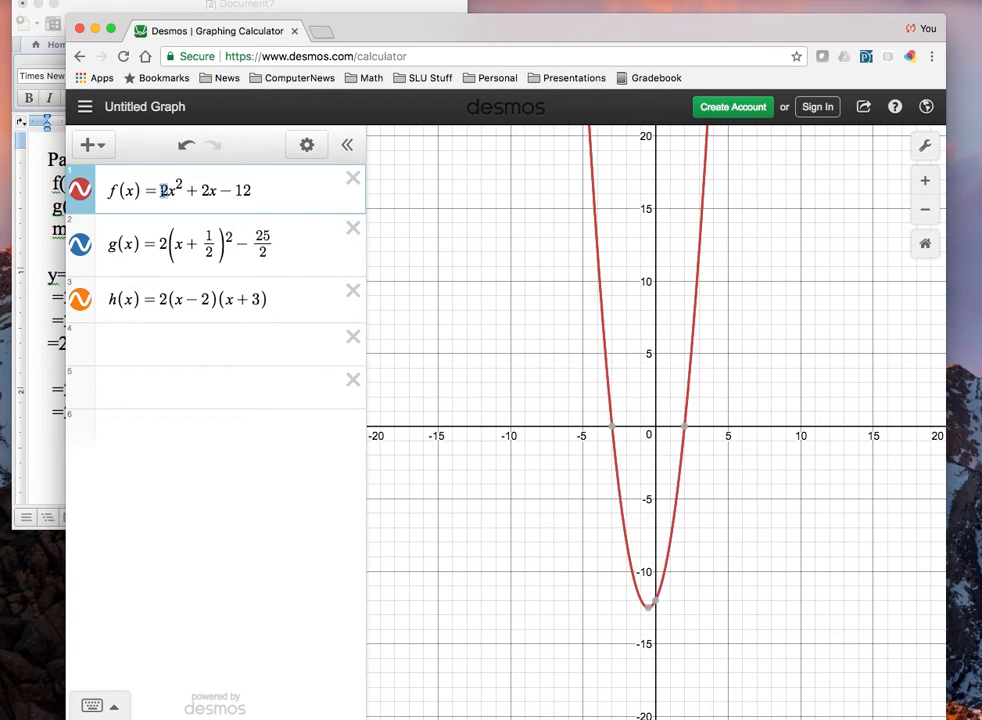
{"action": "type", "text": "a"}
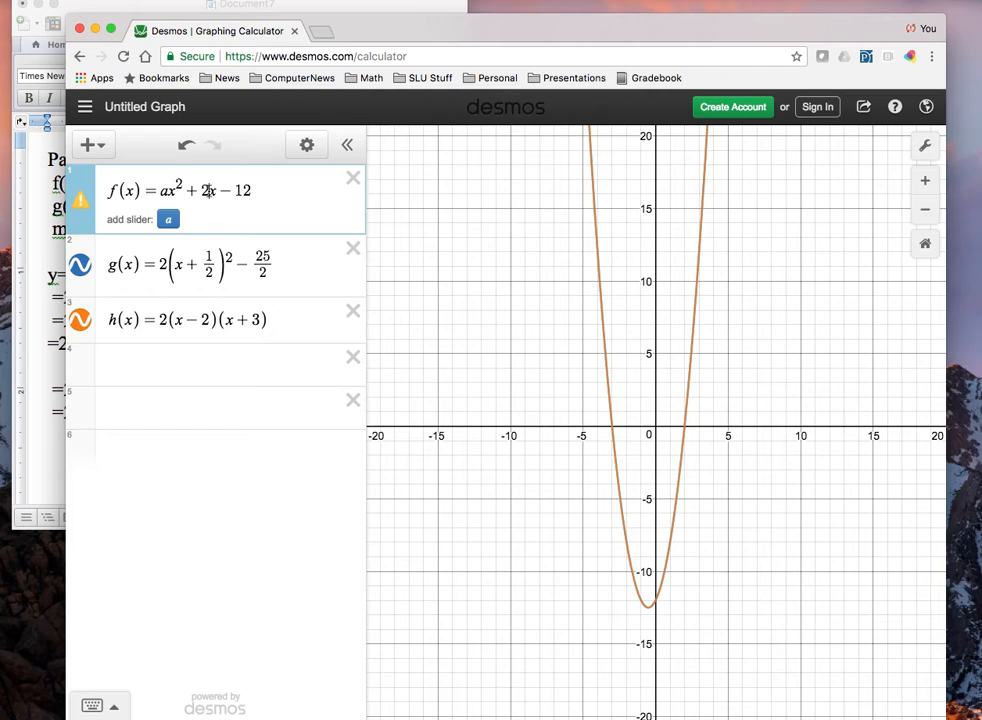
{"action": "left_click_drag", "start_coordinate": [210, 190], "coordinate": [202, 190]}
{"action": "type", "text": "b"}
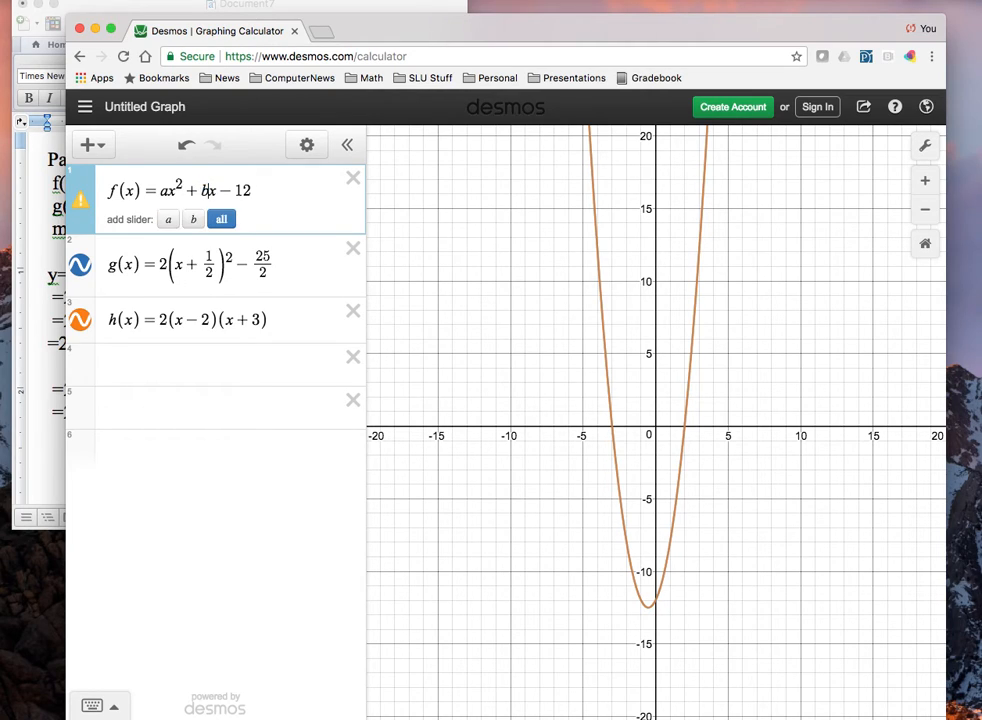
{"action": "left_click_drag", "start_coordinate": [249, 190], "coordinate": [224, 190]}
{"action": "type", "text": "+c"}
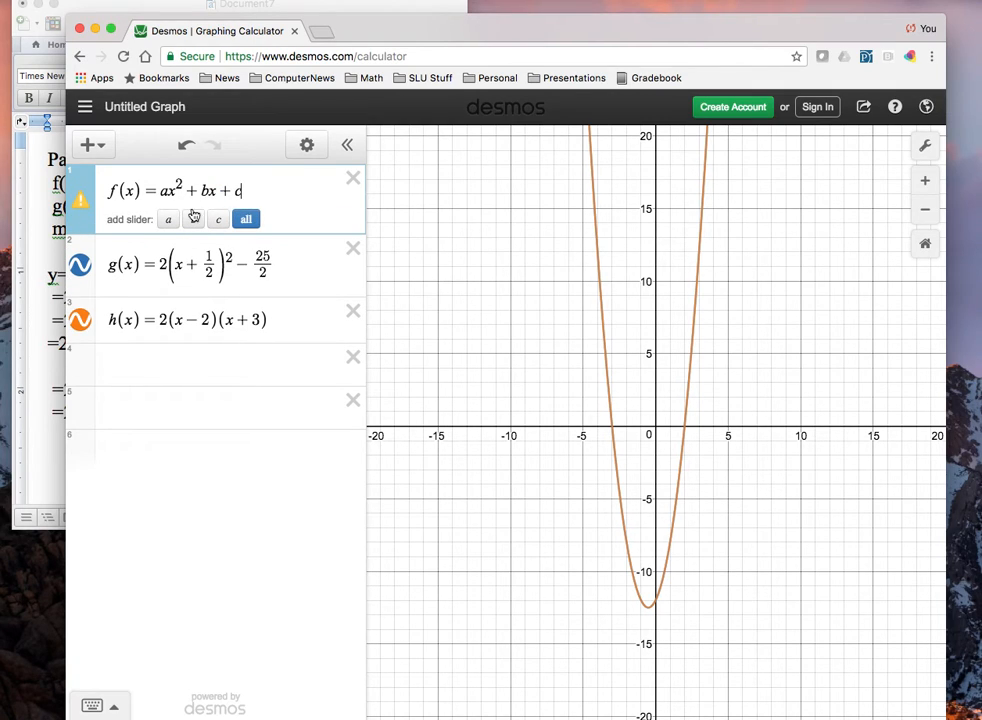
{"action": "left_click", "coordinate": [246, 219]}
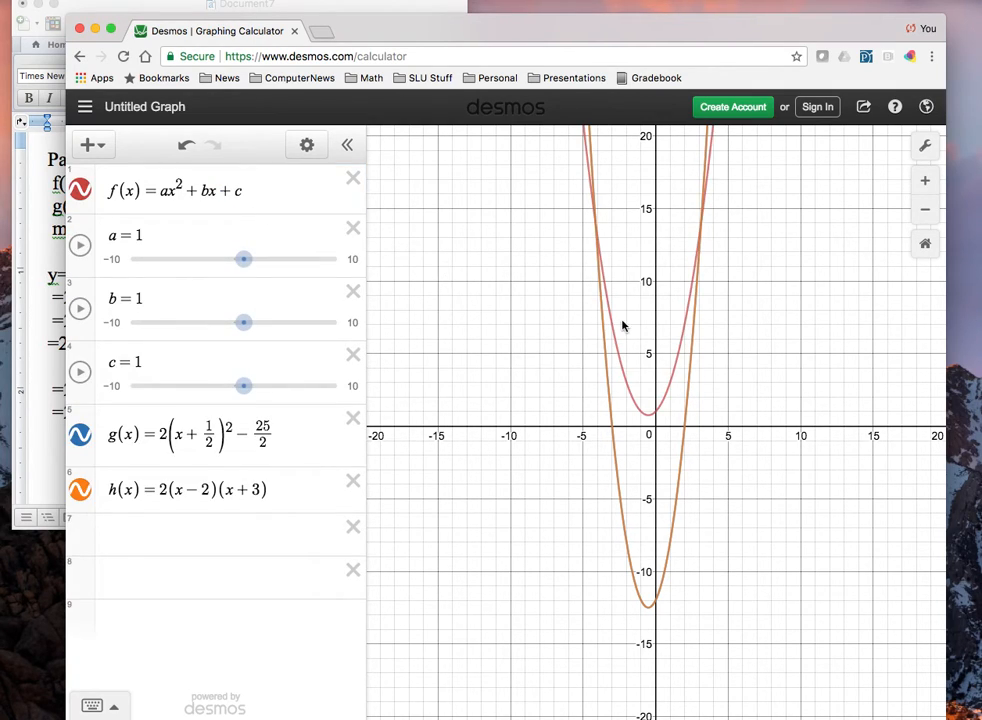
Rewrite g(x) in the general vertex form a(x - h)^2 + k.
{"action": "double_click", "coordinate": [163, 434]}
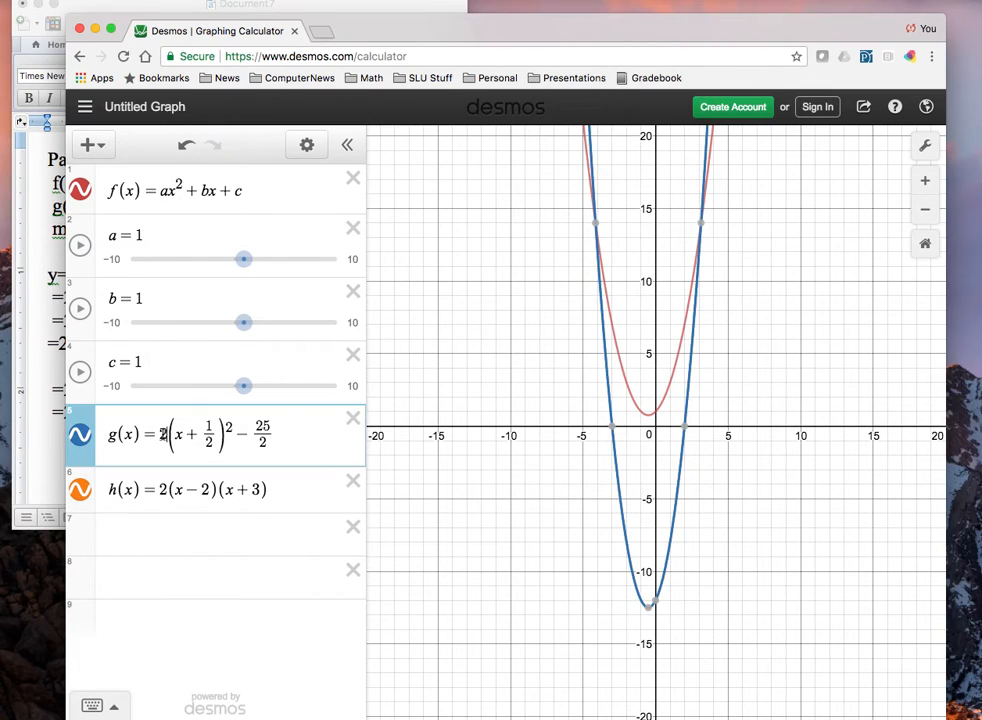
{"action": "type", "text": "a"}
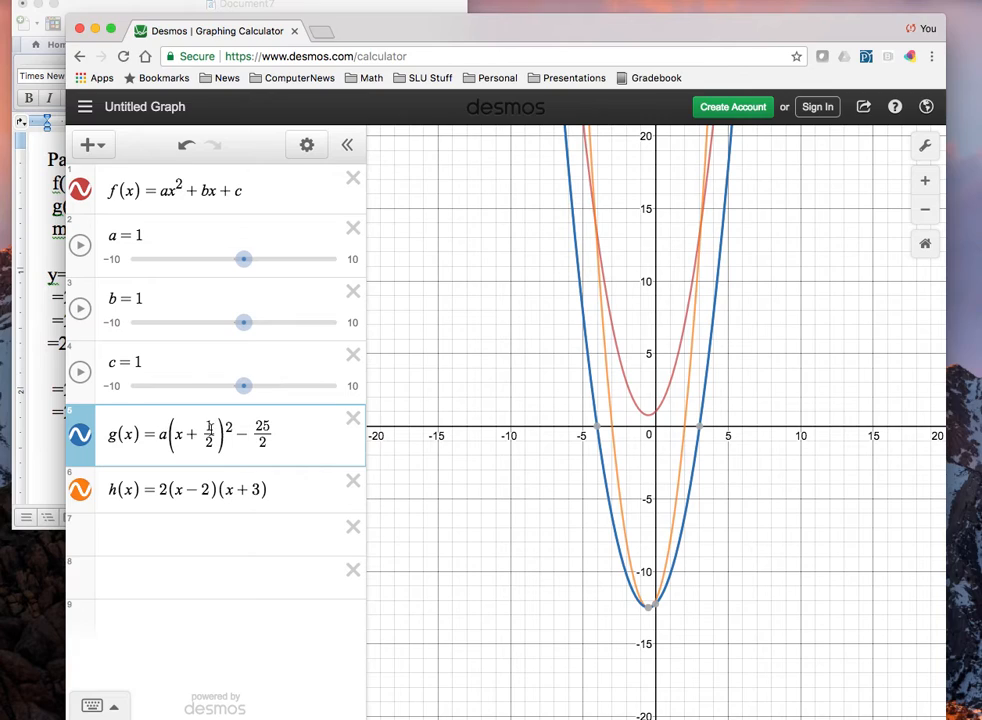
{"action": "left_click_drag", "start_coordinate": [213, 432], "coordinate": [186, 433]}
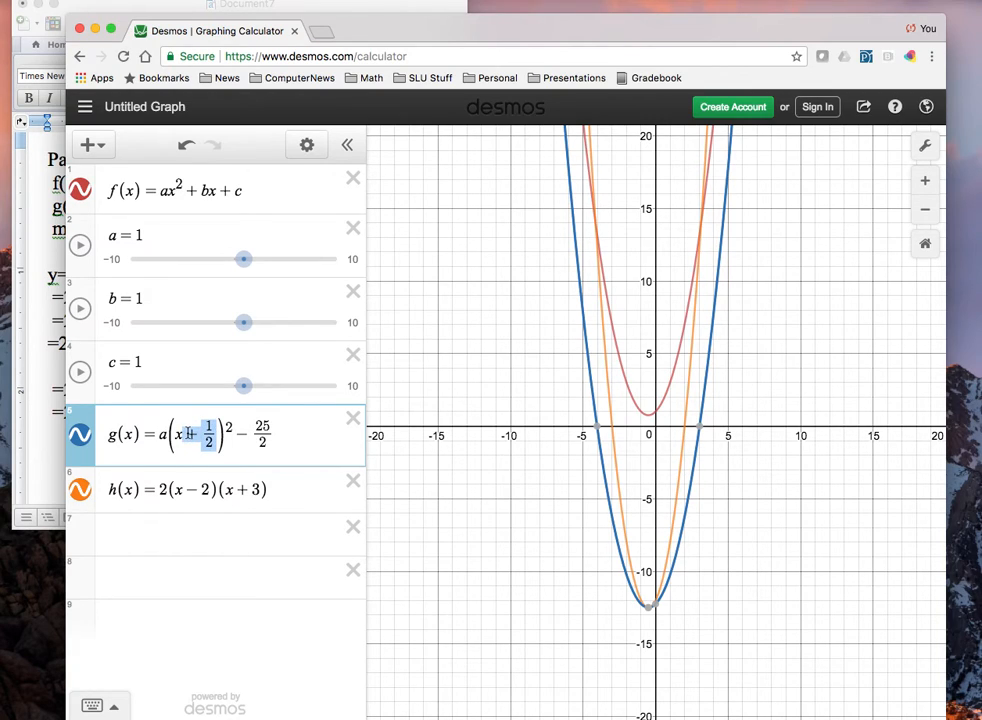
{"action": "type", "text": "-h"}
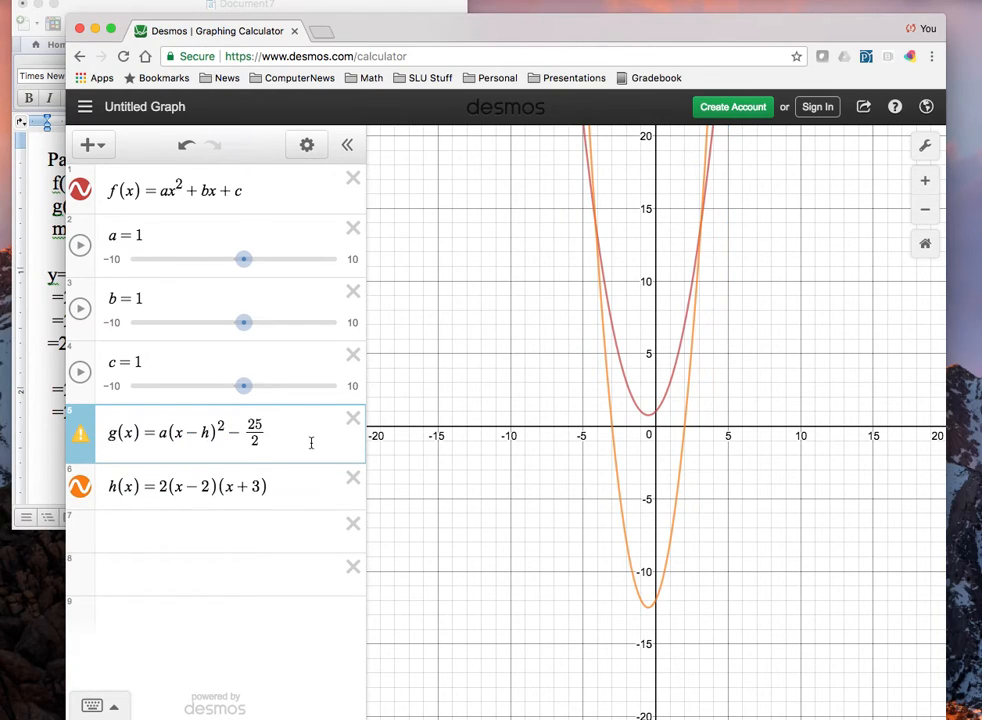
{"action": "left_click_drag", "start_coordinate": [266, 433], "coordinate": [230, 432]}
{"action": "type", "text": "+"}
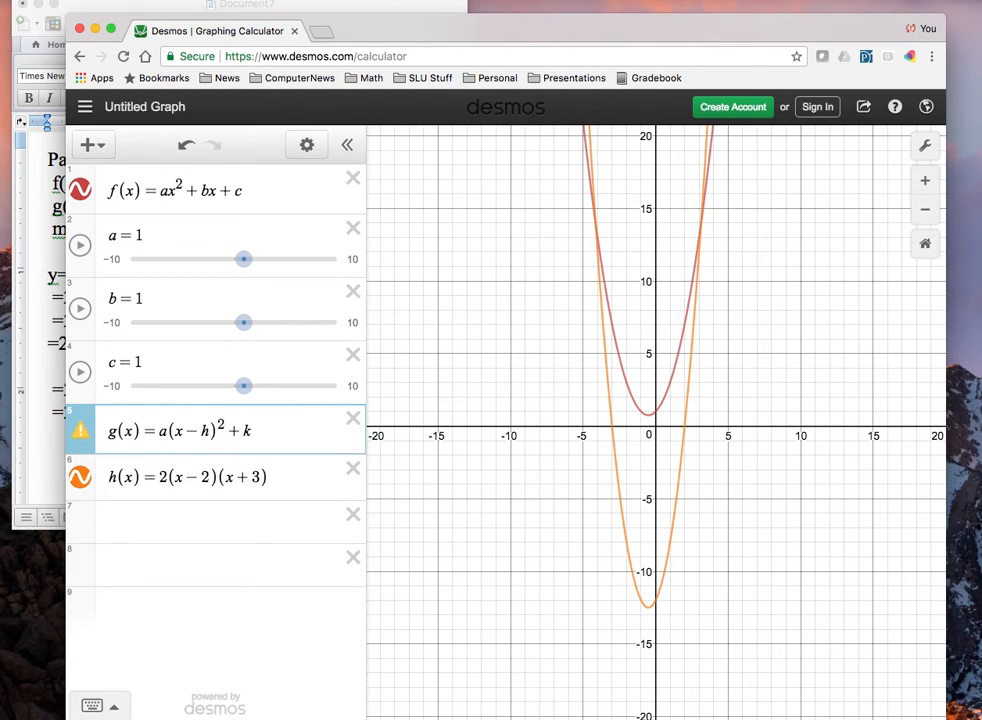
{"action": "key", "text": "Return"}
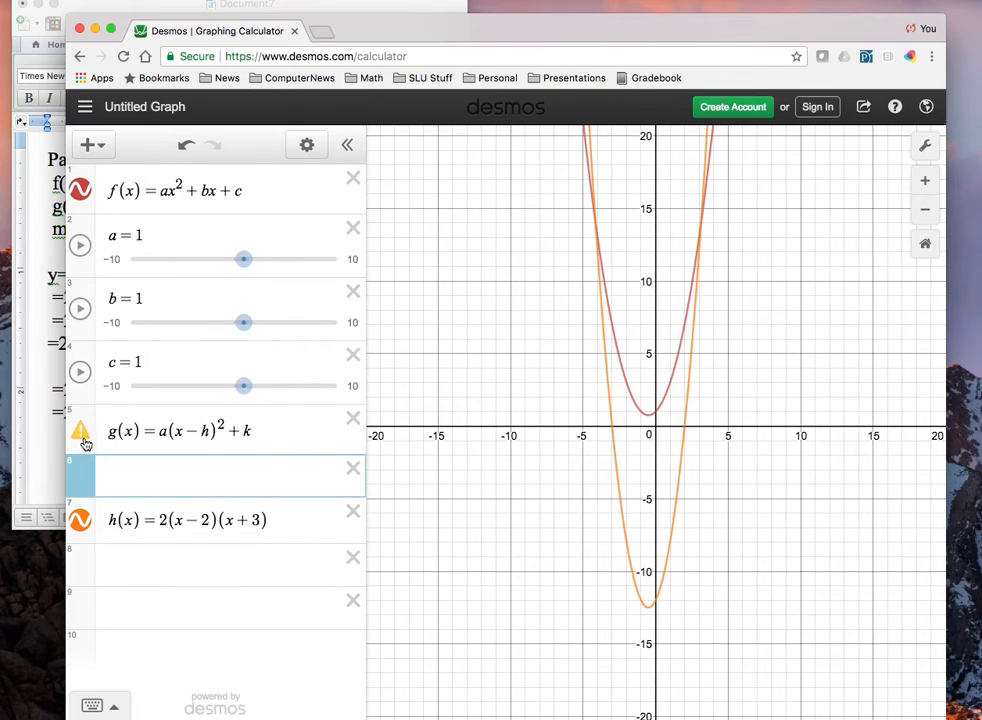
Rename the factored function h(x) to m(x), and add sliders for h and k in g(x).
{"action": "mouse_move", "coordinate": [79, 438]}
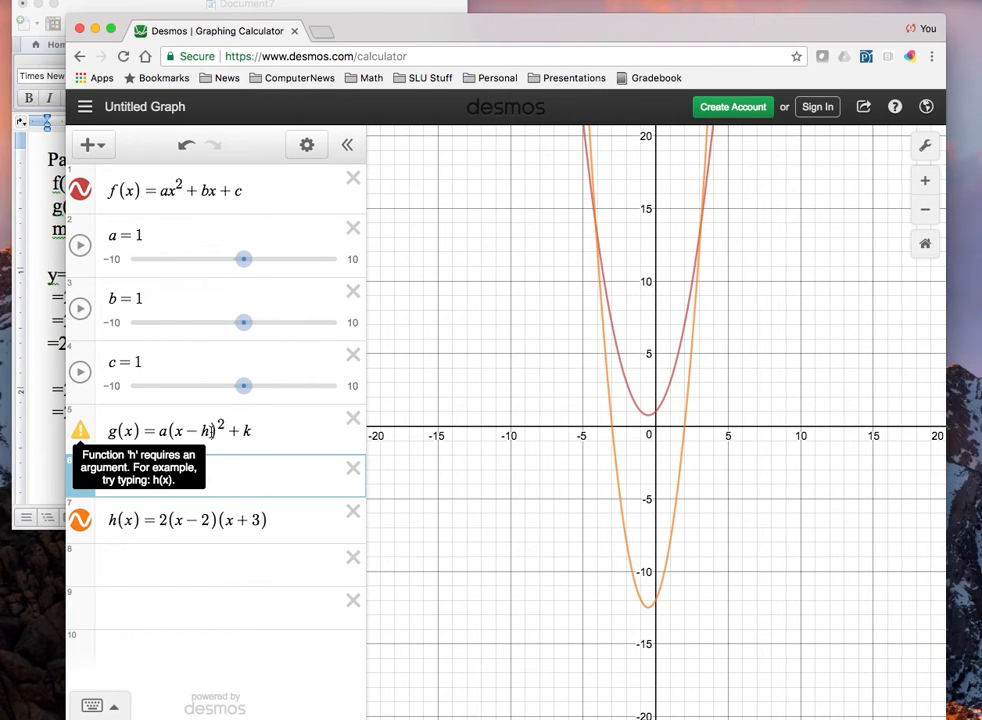
{"action": "left_click", "coordinate": [212, 430]}
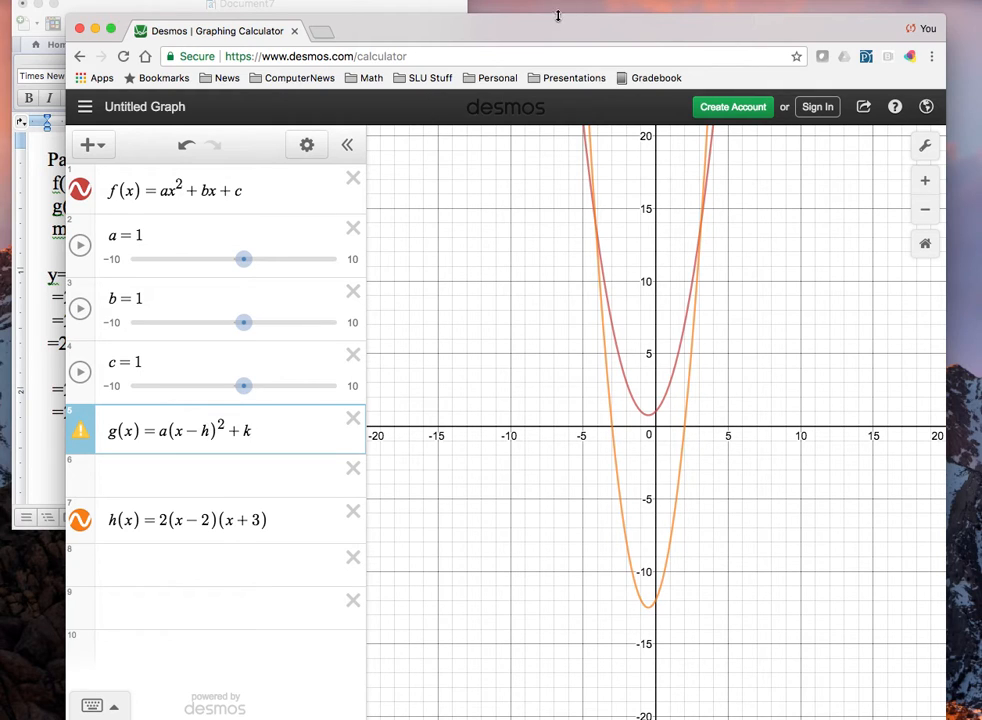
{"action": "left_click_drag", "start_coordinate": [557, 16], "coordinate": [515, 22]}
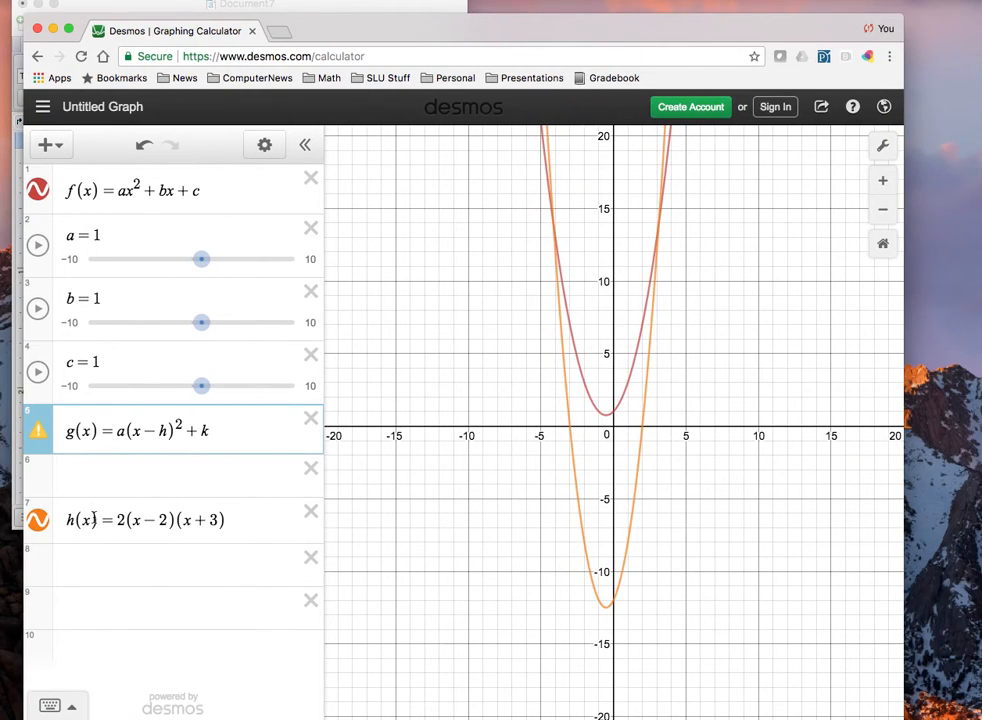
{"action": "left_click", "coordinate": [70, 519]}
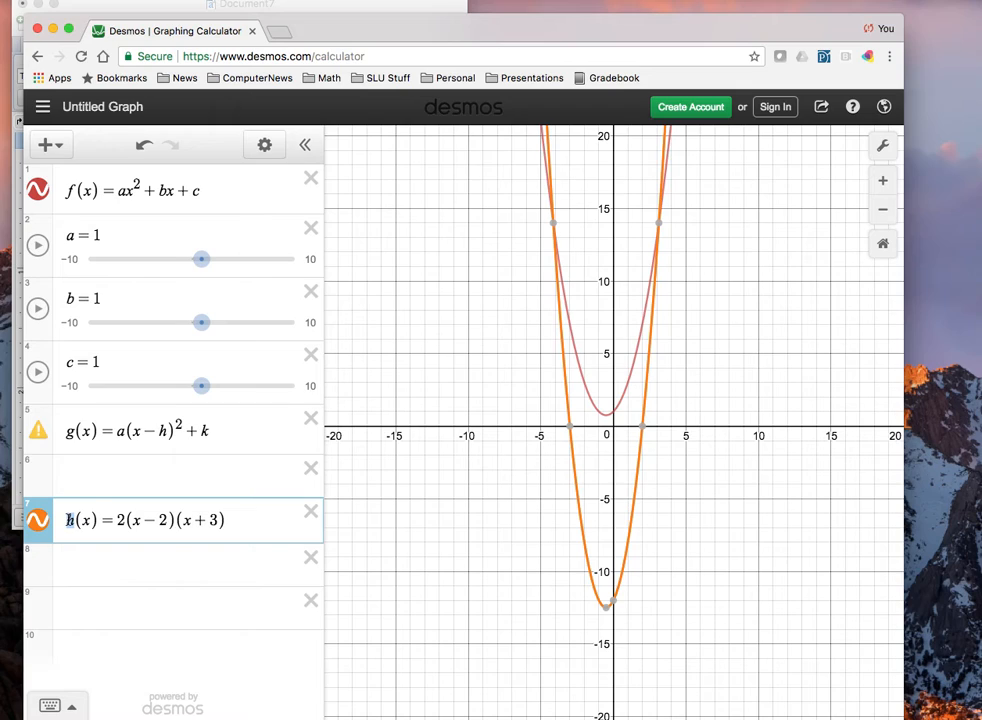
{"action": "key", "text": "BackSpace"}
{"action": "type", "text": "m"}
{"action": "key", "text": "Return"}
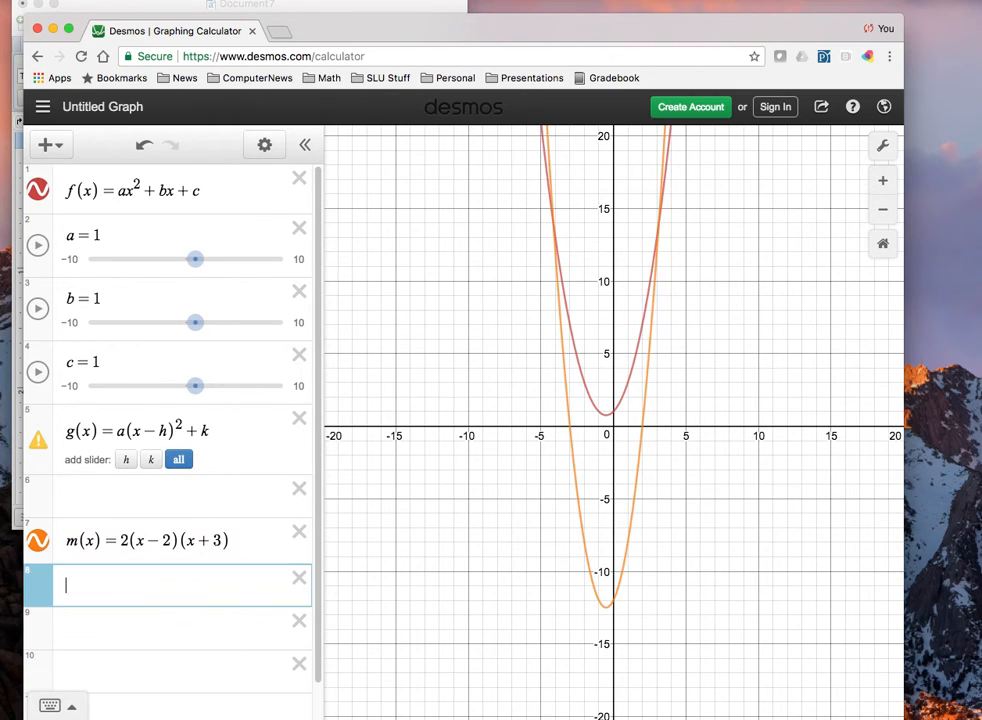
{"action": "left_click", "coordinate": [180, 460]}
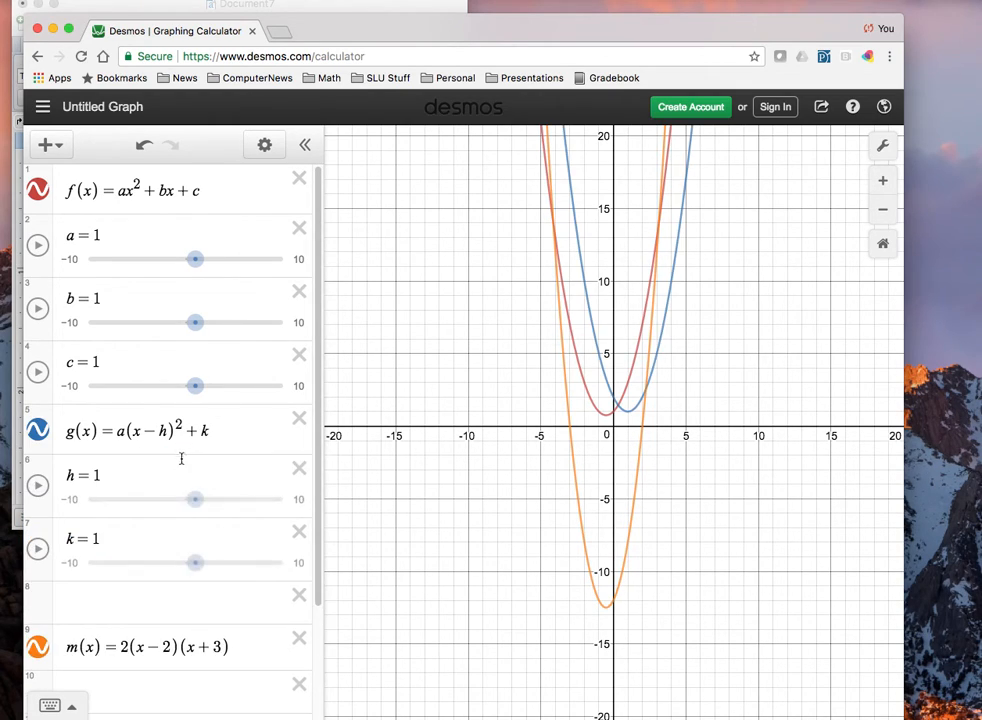
Remove the blank expression above m(x), and rewrite m(x) as 2(x - r_1)(x - r_2) with sliders for both roots.
{"action": "left_click", "coordinate": [299, 596]}
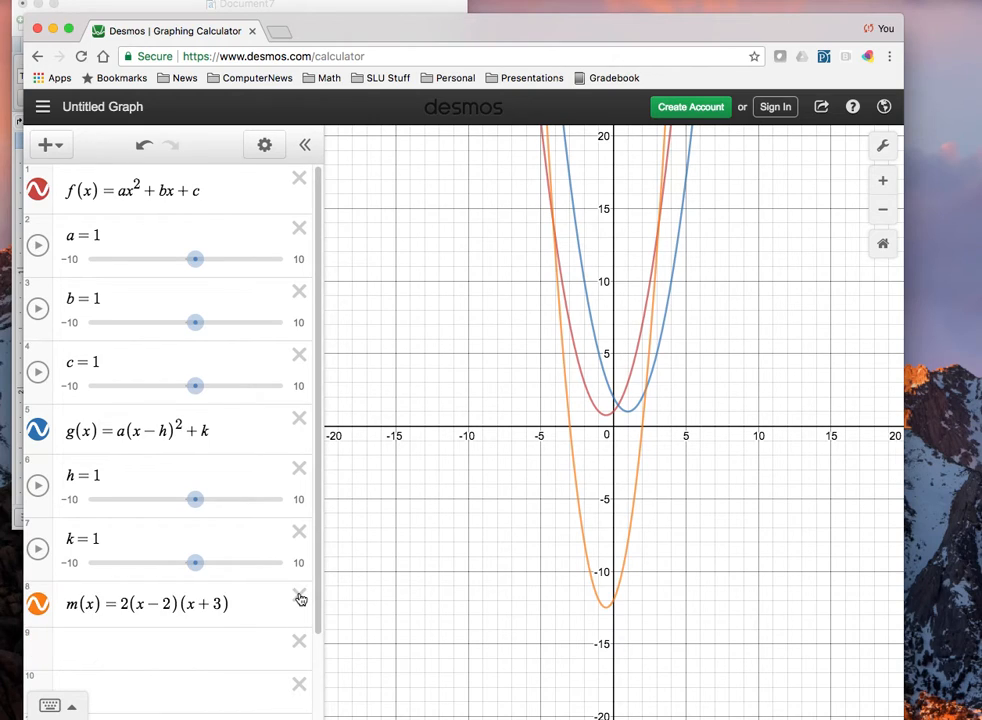
{"action": "double_click", "coordinate": [166, 603]}
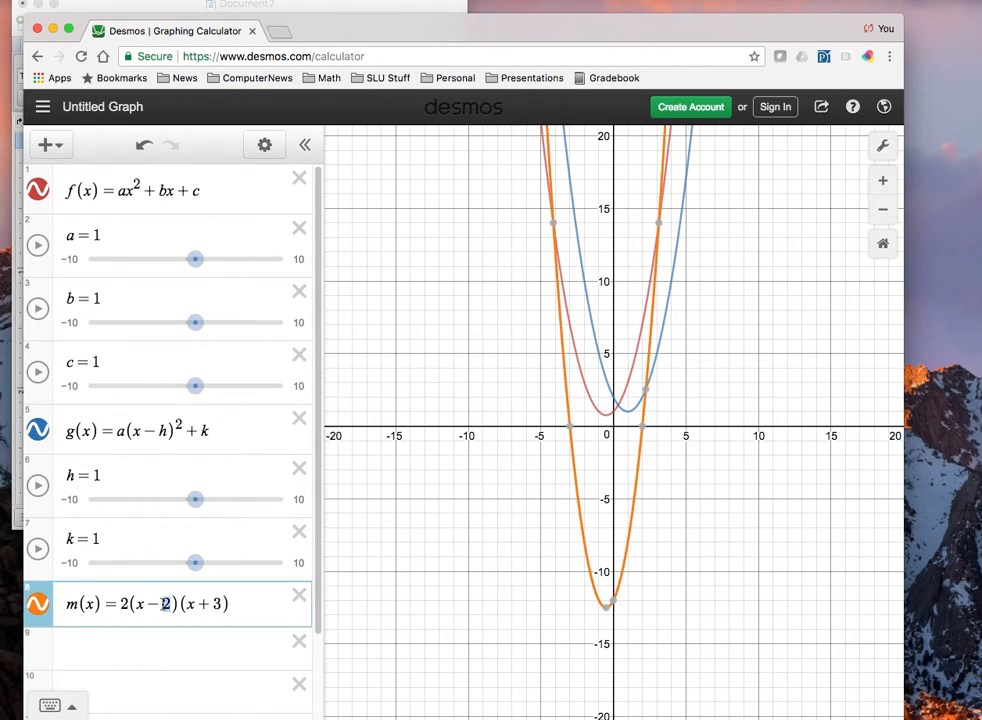
{"action": "type", "text": "r_1"}
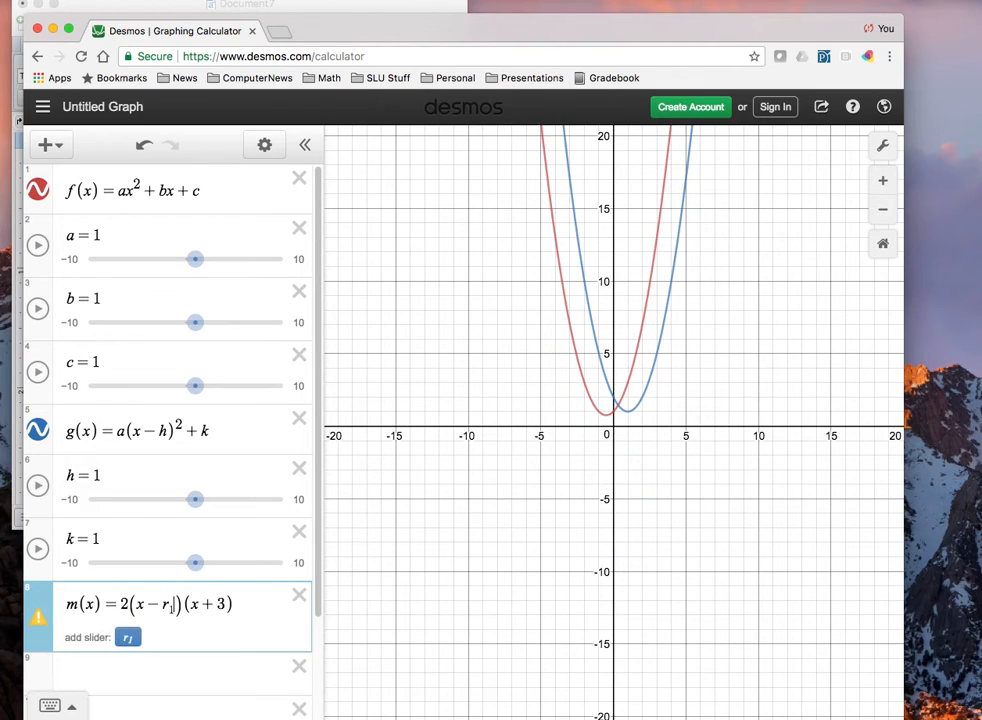
{"action": "key", "text": "shift+Left"}
{"action": "key", "text": "shift+Left"}
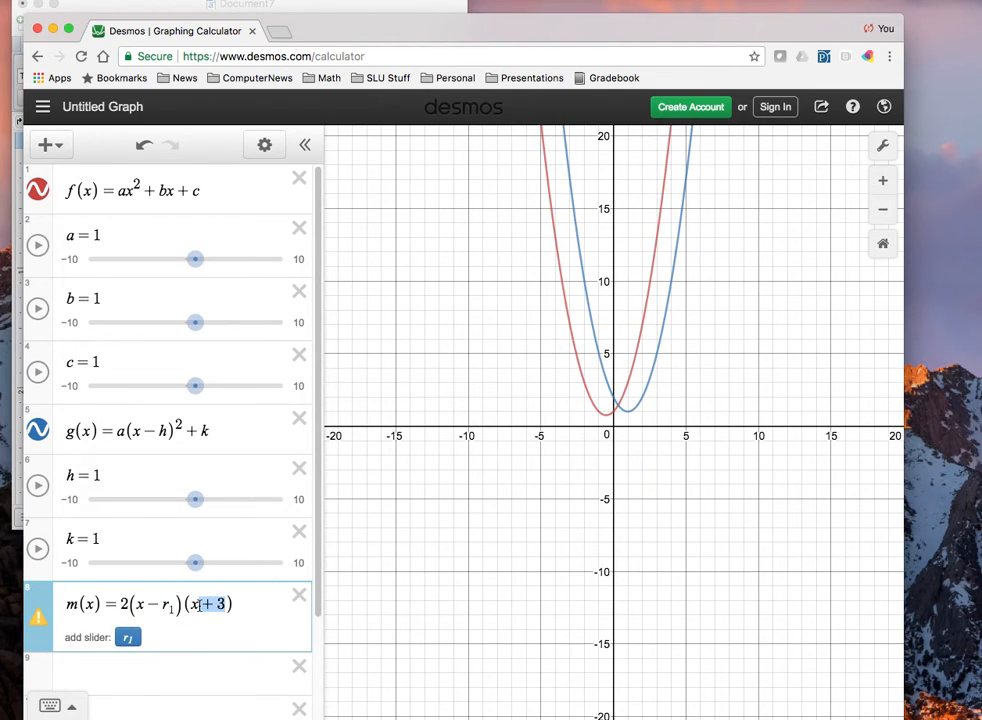
{"action": "type", "text": "-"}
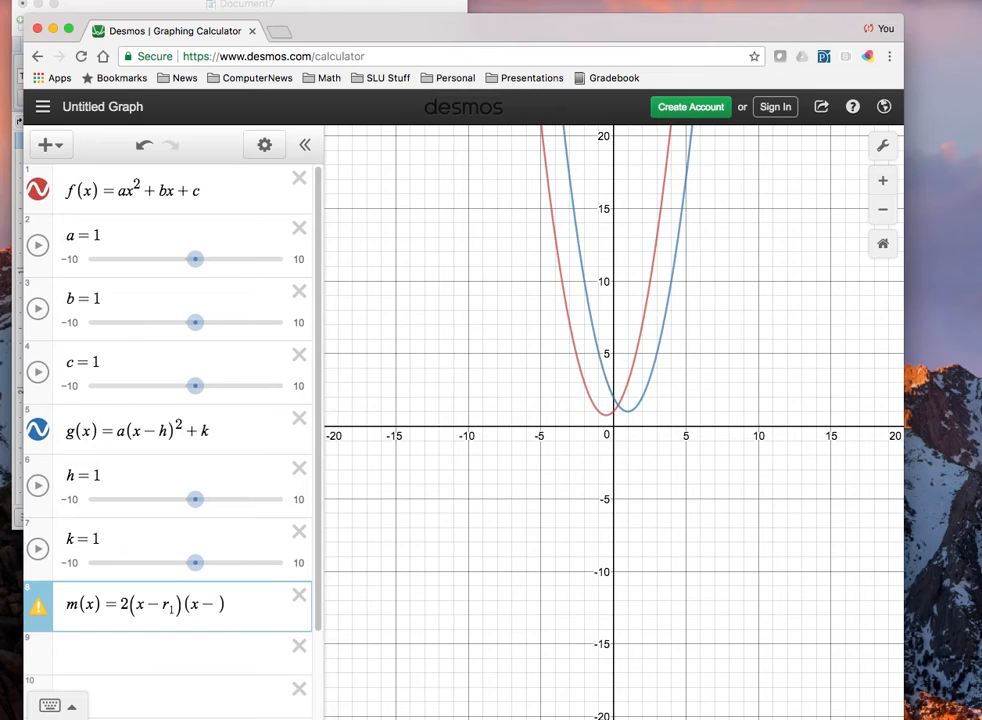
{"action": "type", "text": "r_2"}
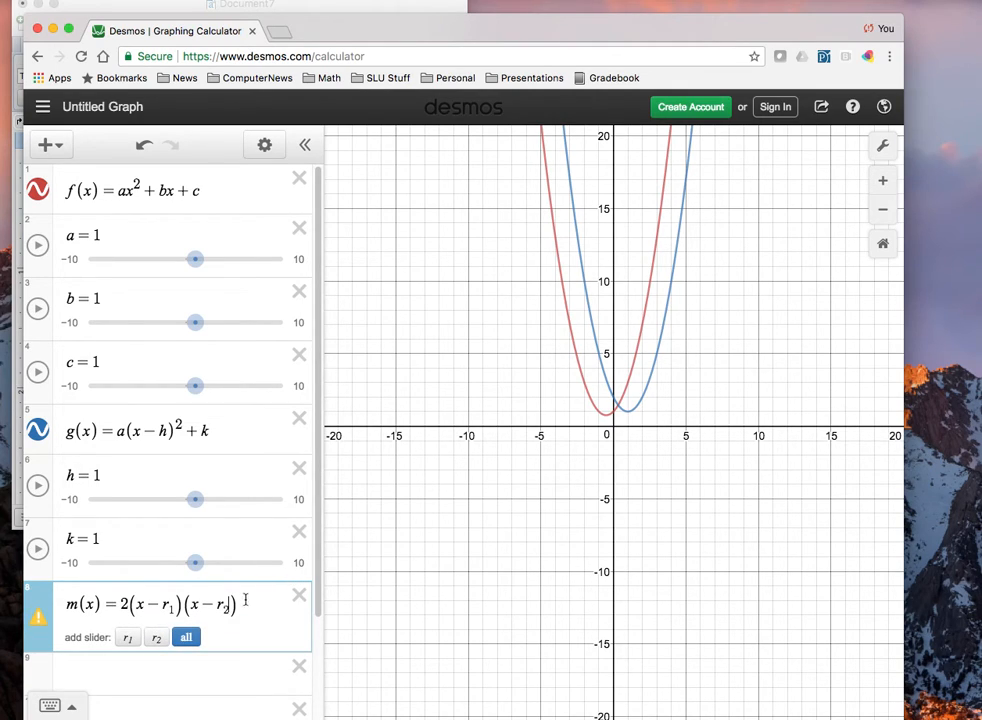
{"action": "left_click", "coordinate": [189, 637]}
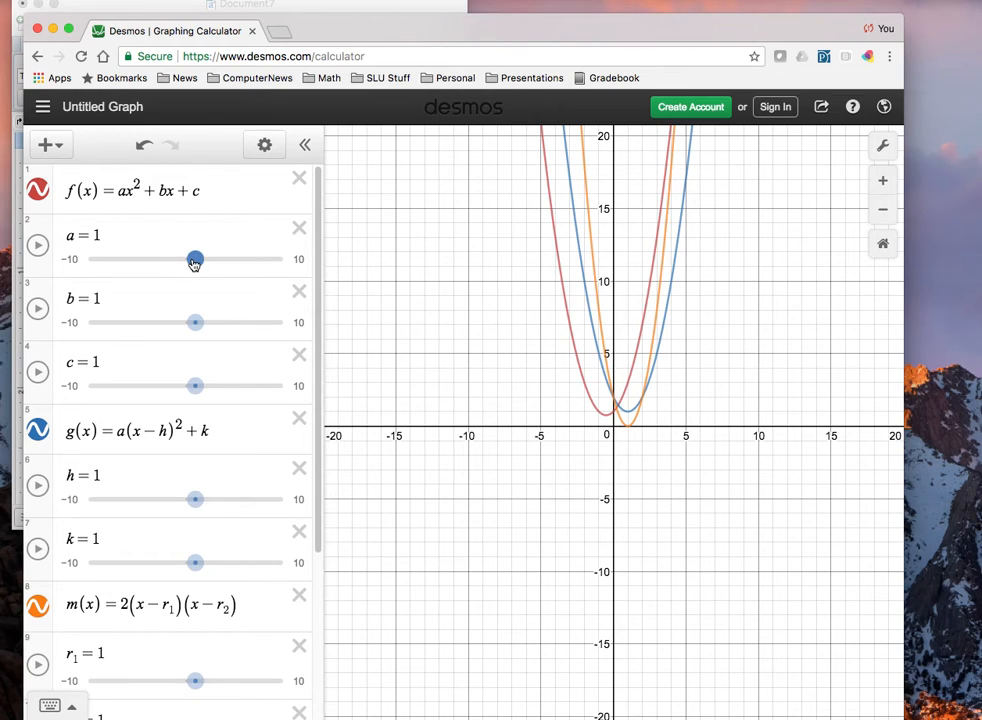
Set the sliders to a = -3, b = 6 and c = 4, and set k = 7 to match g(x) to the vertex of f(x).
{"action": "left_click_drag", "start_coordinate": [195, 262], "coordinate": [156, 264]}
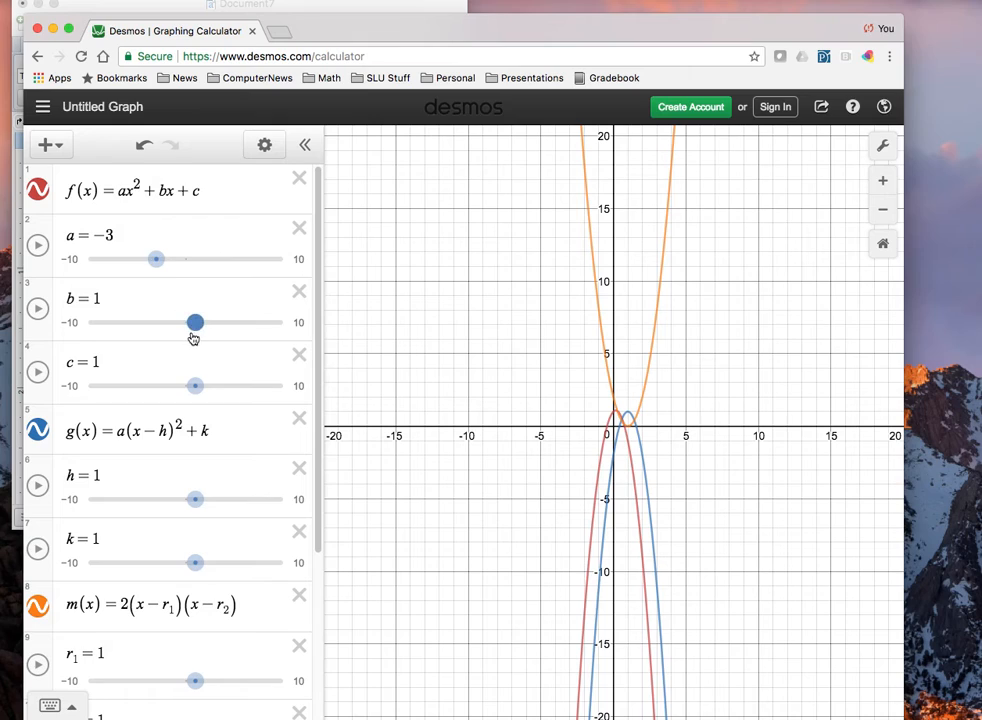
{"action": "left_click_drag", "start_coordinate": [195, 323], "coordinate": [244, 325]}
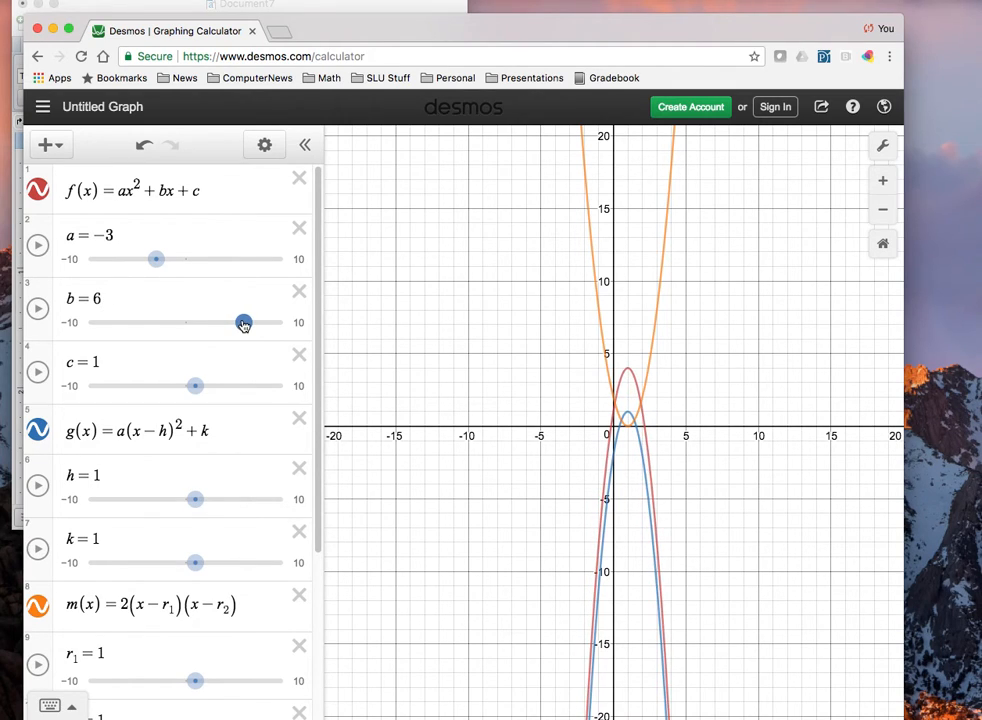
{"action": "left_click_drag", "start_coordinate": [196, 386], "coordinate": [226, 386]}
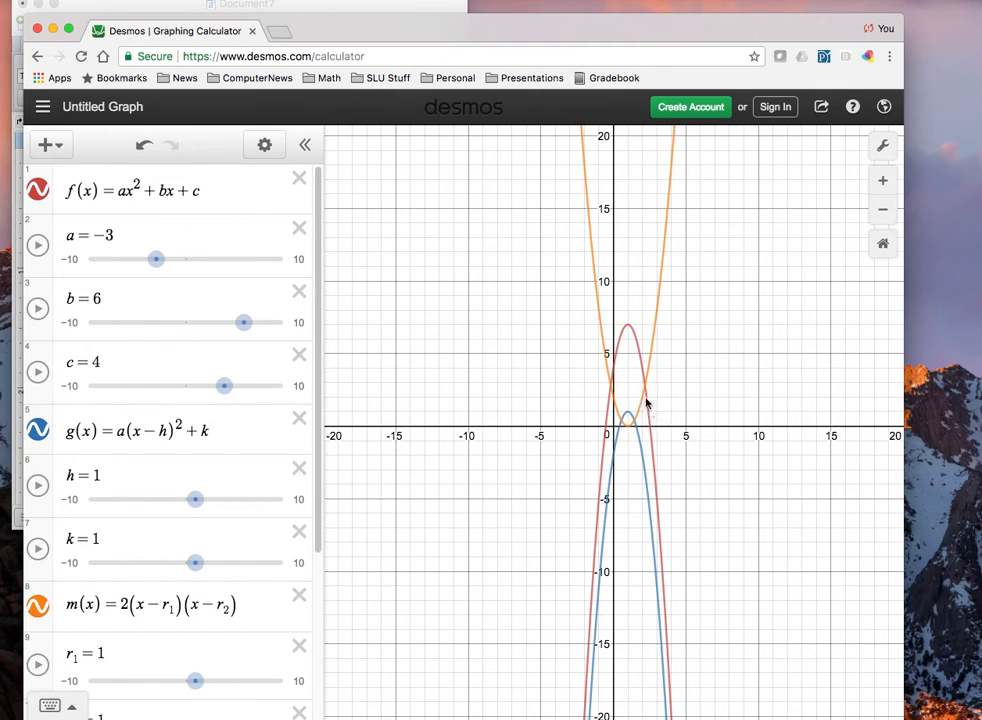
{"action": "left_click", "coordinate": [628, 326]}
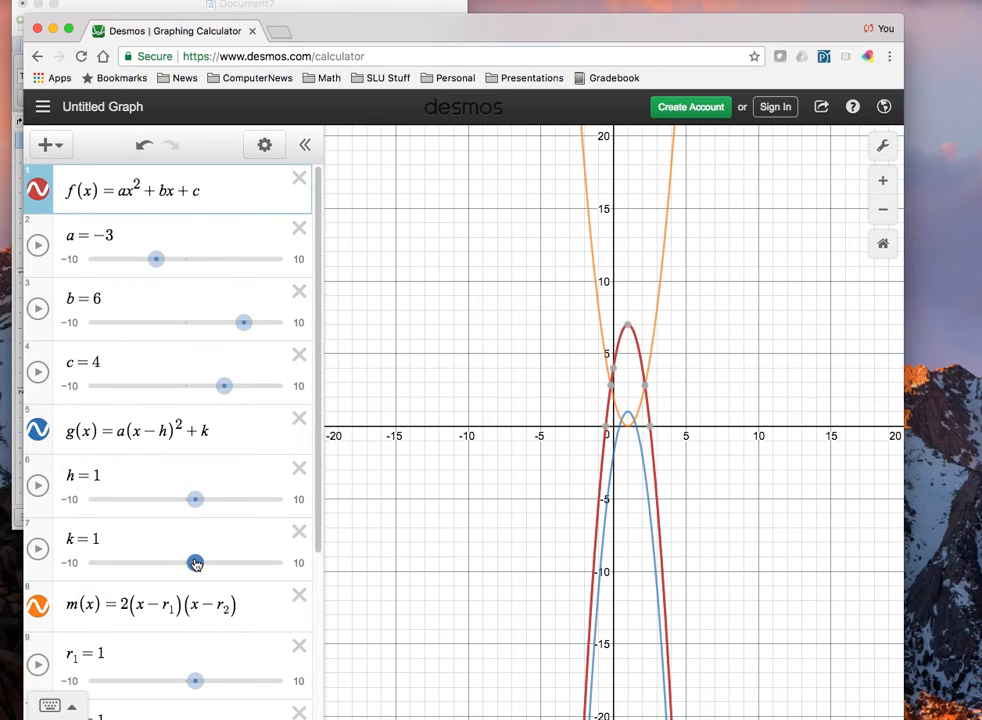
{"action": "left_click_drag", "start_coordinate": [196, 563], "coordinate": [254, 563]}
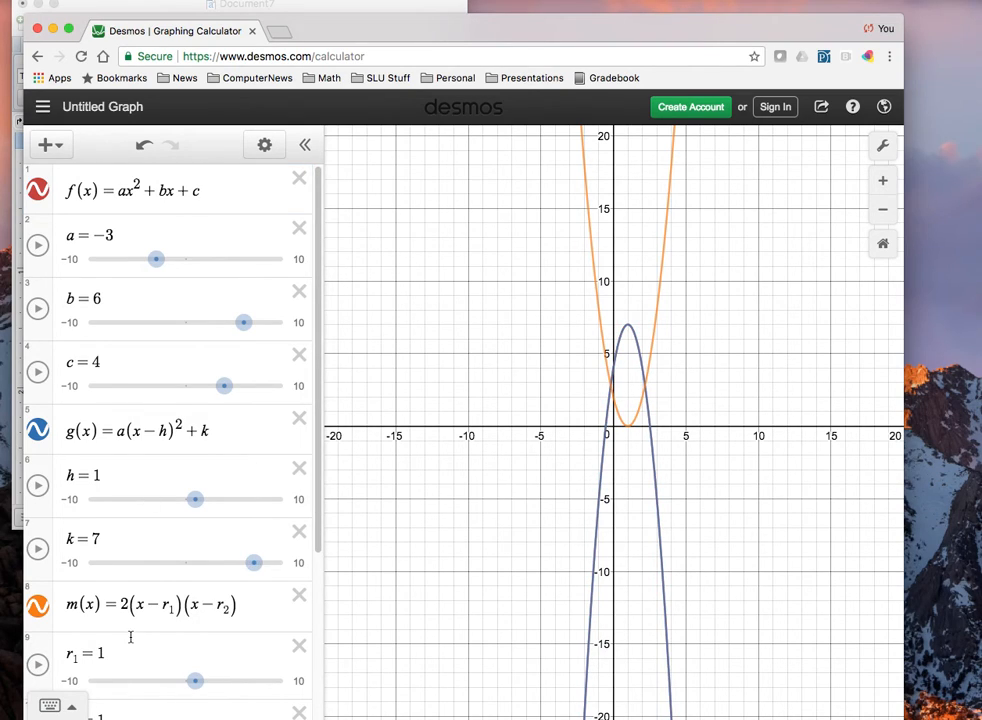
Replace the leading coefficient 2 in m(x) with a.
{"action": "double_click", "coordinate": [123, 605]}
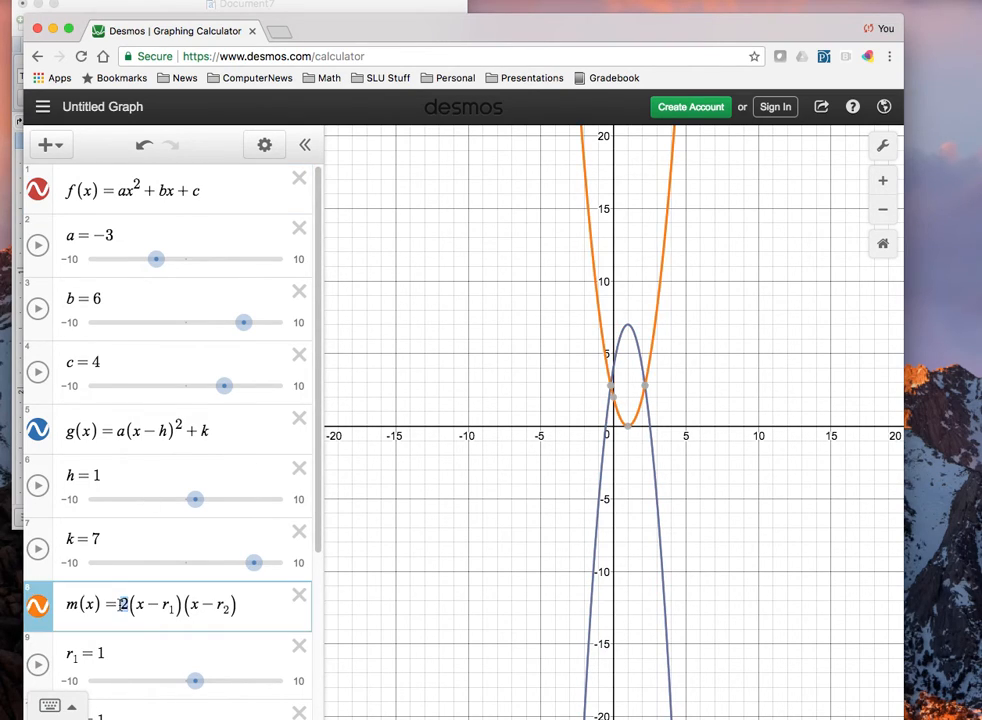
{"action": "type", "text": "a"}
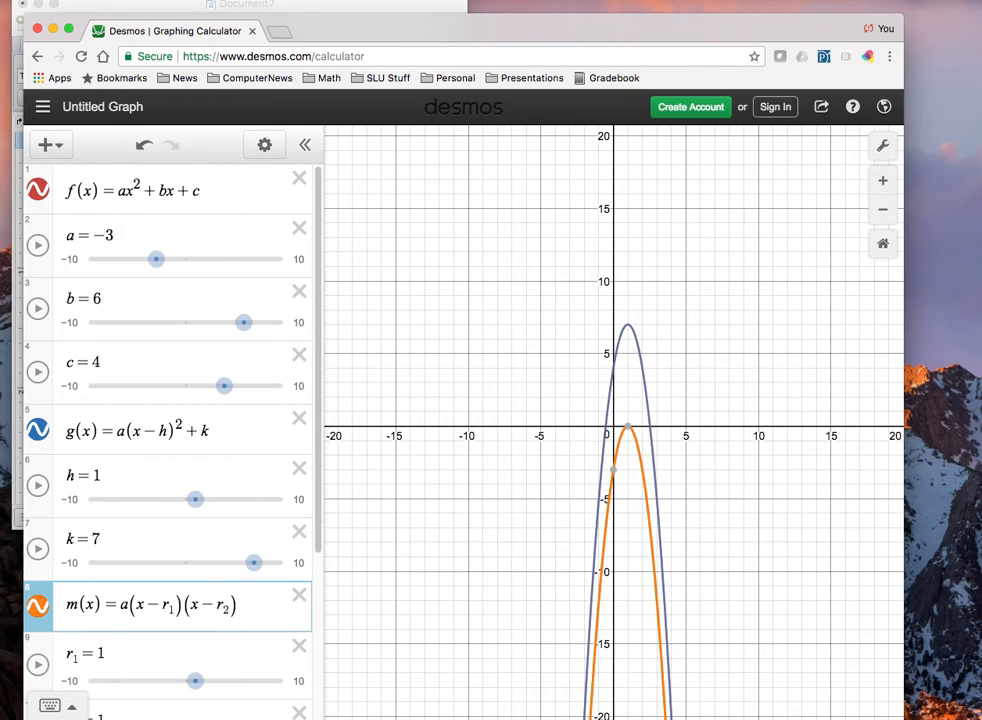
Inspect both x-intercepts of f(x) on the graph to find the roots.
{"action": "key", "text": "Return"}
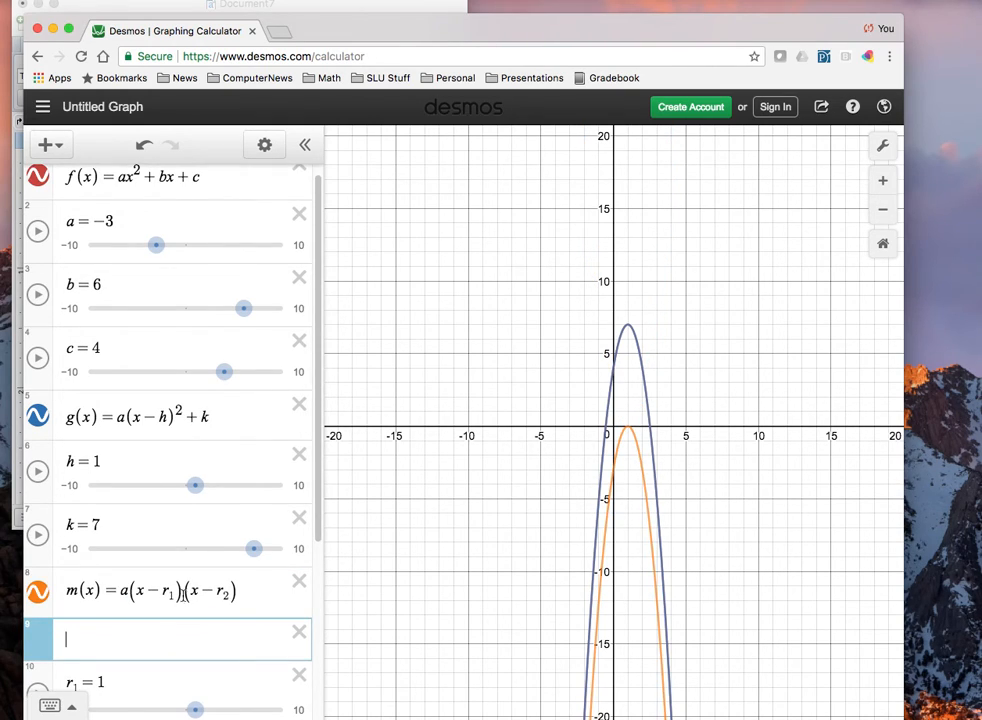
{"action": "left_click", "coordinate": [607, 432]}
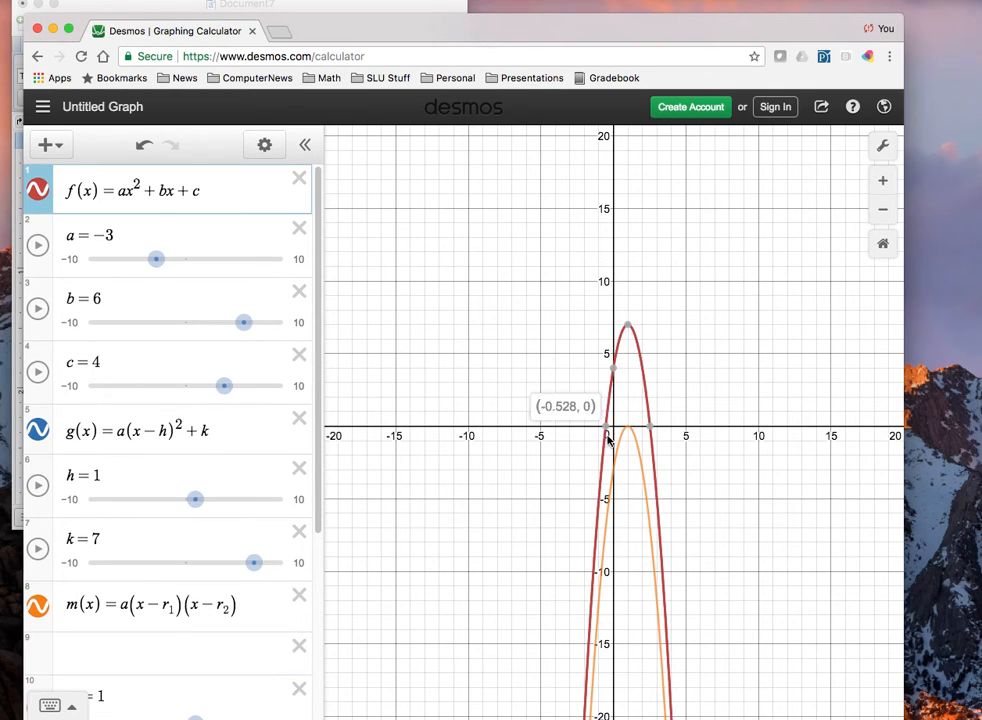
{"action": "mouse_move", "coordinate": [651, 432]}
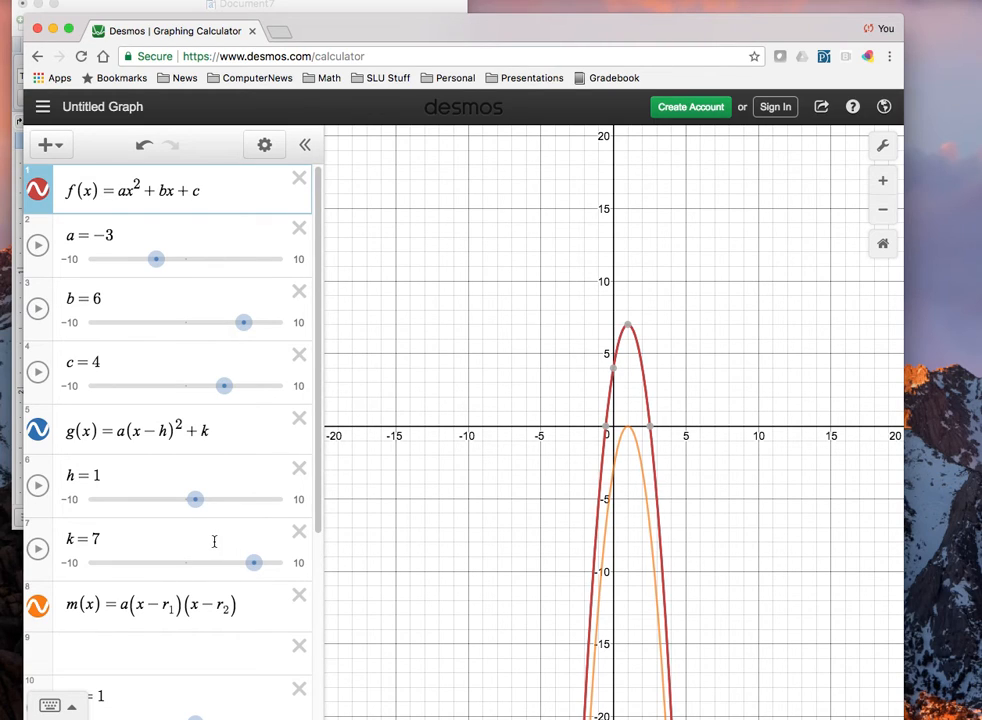
Delete the blank expression below m(x), and adjust the root sliders to r_1 = 2.5 and r_2 = -0.6.
{"action": "left_click_drag", "start_coordinate": [318, 494], "coordinate": [314, 570]}
{"action": "left_click", "coordinate": [301, 524]}
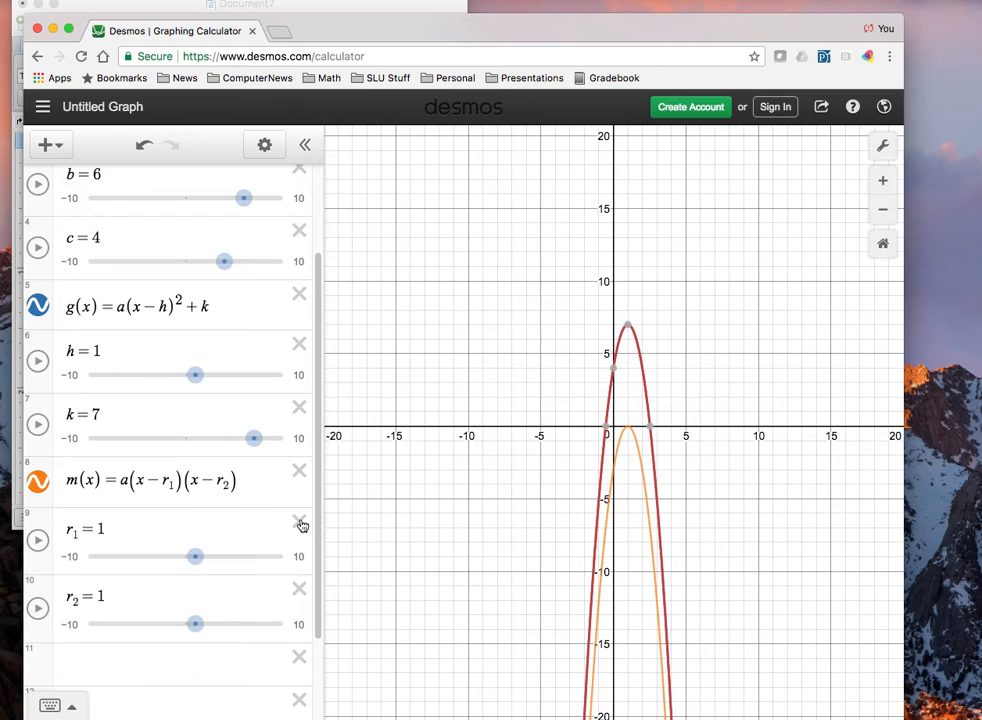
{"action": "left_click_drag", "start_coordinate": [201, 560], "coordinate": [215, 560]}
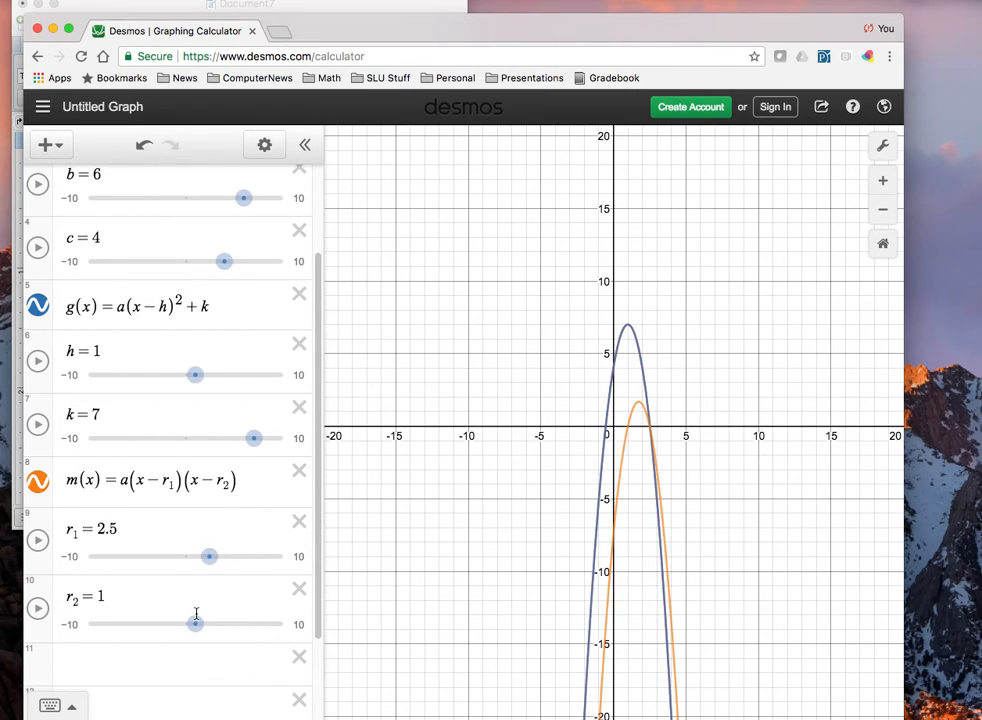
{"action": "left_click_drag", "start_coordinate": [196, 622], "coordinate": [180, 623]}
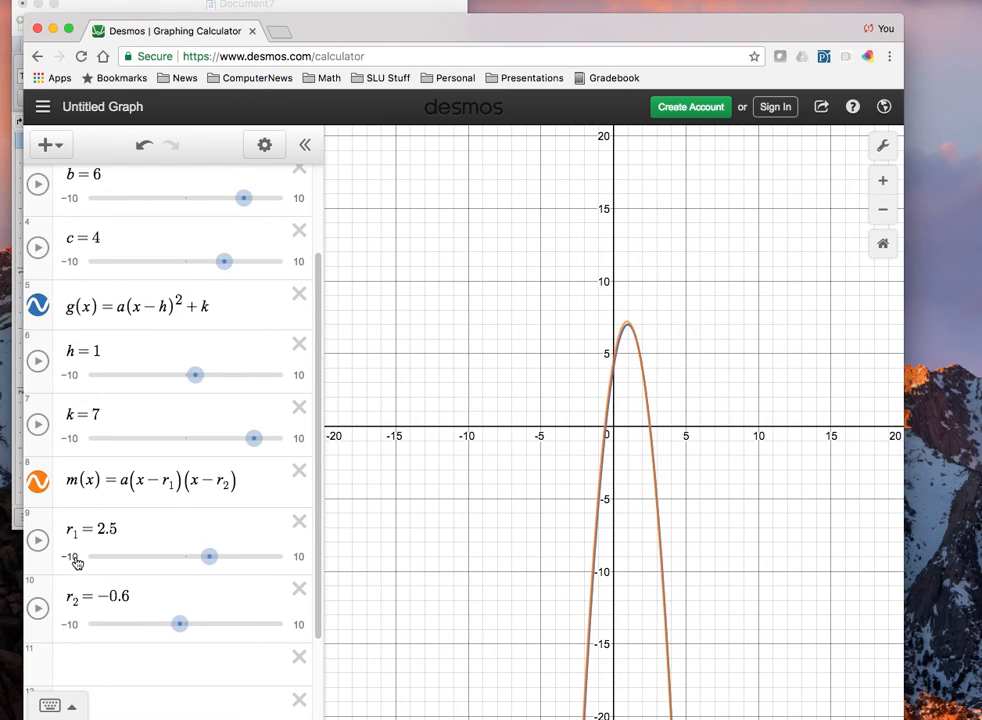
Set the r_1 slider's range from -10 to 10 with a step of 0.001.
{"action": "left_click", "coordinate": [77, 561]}
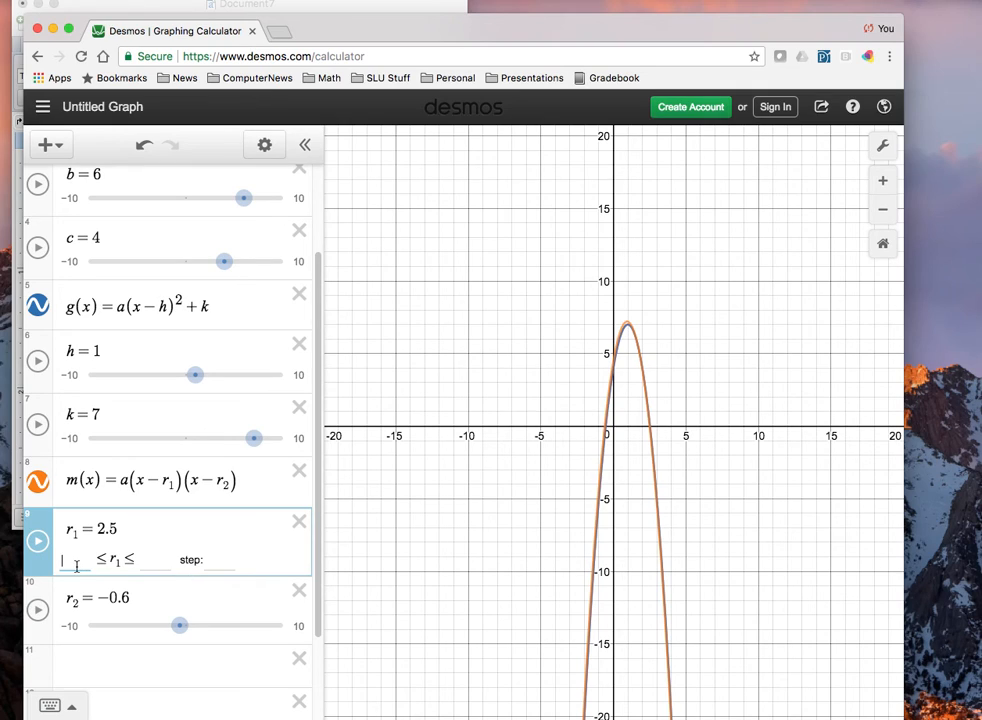
{"action": "type", "text": "-10"}
{"action": "key", "text": "Tab"}
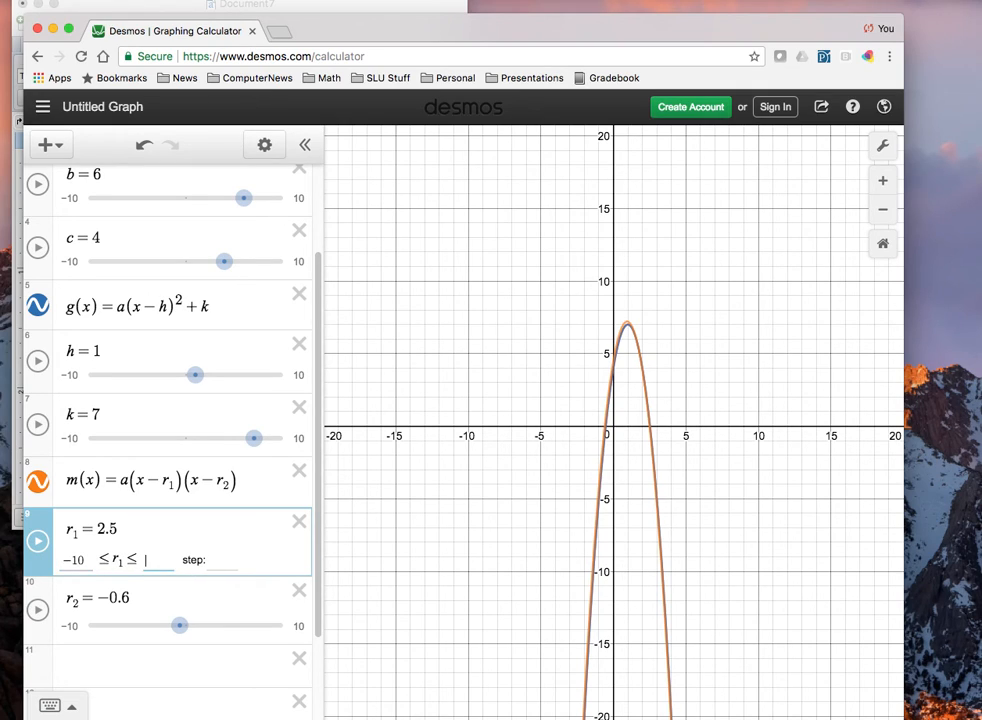
{"action": "type", "text": "10"}
{"action": "key", "text": "Tab"}
{"action": "type", "text": "0.001"}
{"action": "key", "text": "Return"}
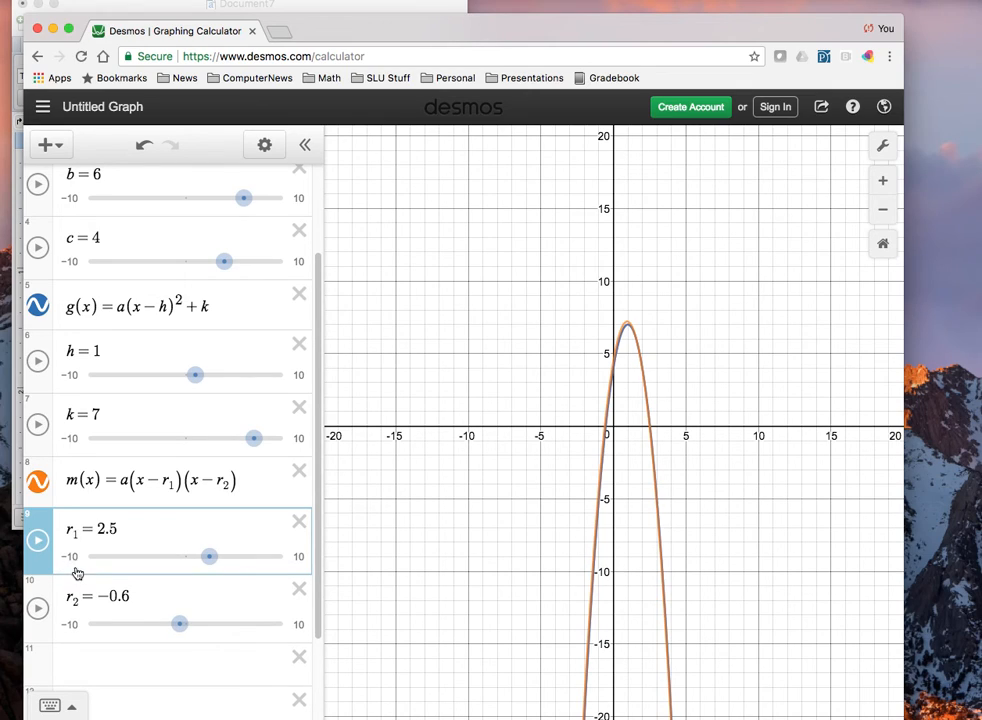
Try to fine-tune the roots of m(x) with the sliders at r_1 = 2.4 and r_2 = -0.7.
{"action": "left_click", "coordinate": [210, 558]}
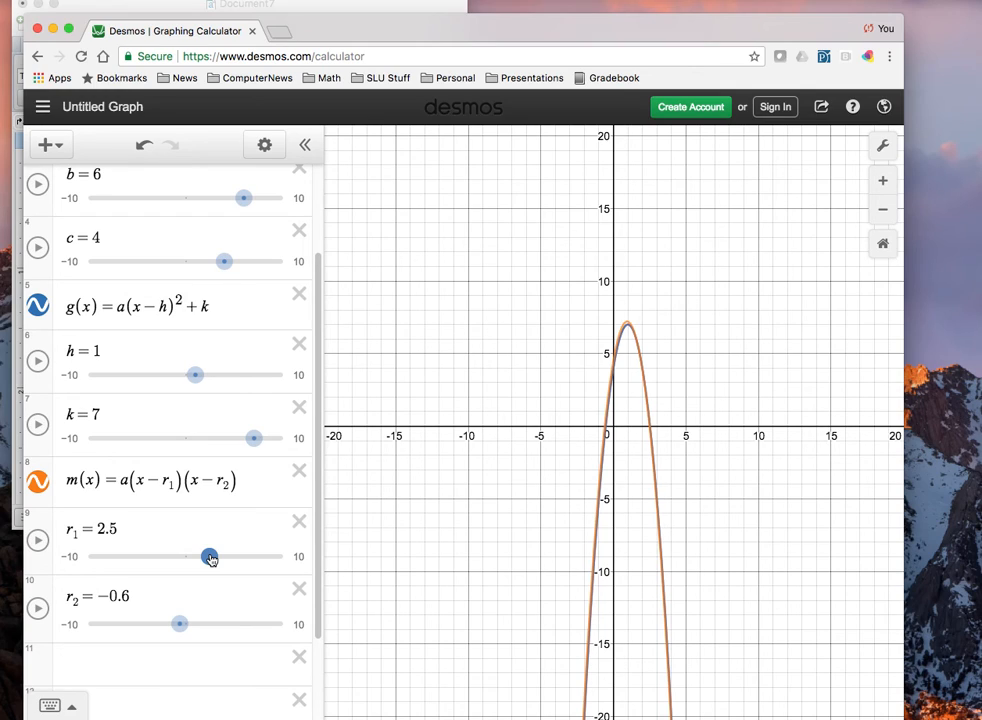
{"action": "left_click_drag", "start_coordinate": [210, 558], "coordinate": [209, 557]}
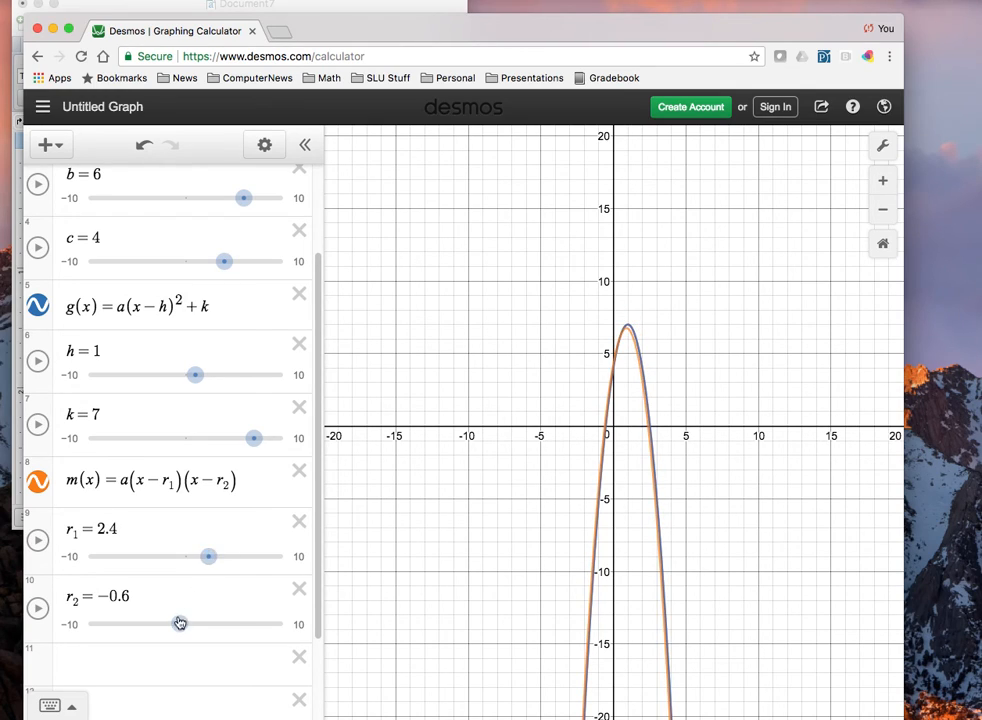
{"action": "left_click_drag", "start_coordinate": [180, 623], "coordinate": [178, 624]}
Change the step of the r_1 slider to 0.01.
{"action": "left_click", "coordinate": [296, 560]}
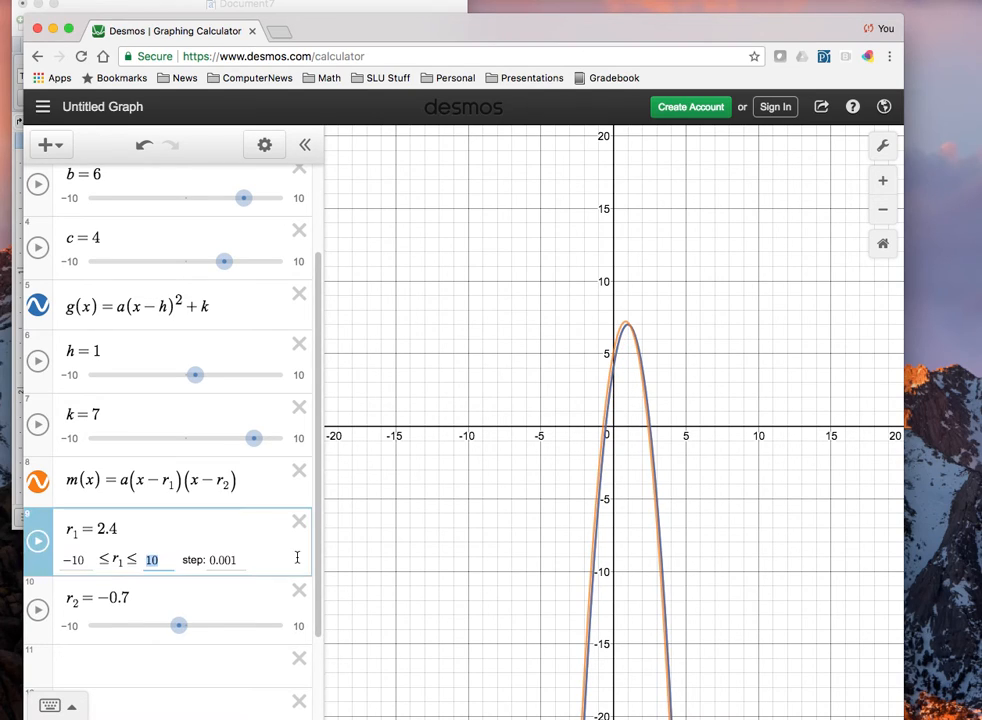
{"action": "left_click", "coordinate": [230, 562]}
{"action": "key", "text": "BackSpace"}
{"action": "key", "text": "BackSpace"}
{"action": "type", "text": "1"}
{"action": "key", "text": "Return"}
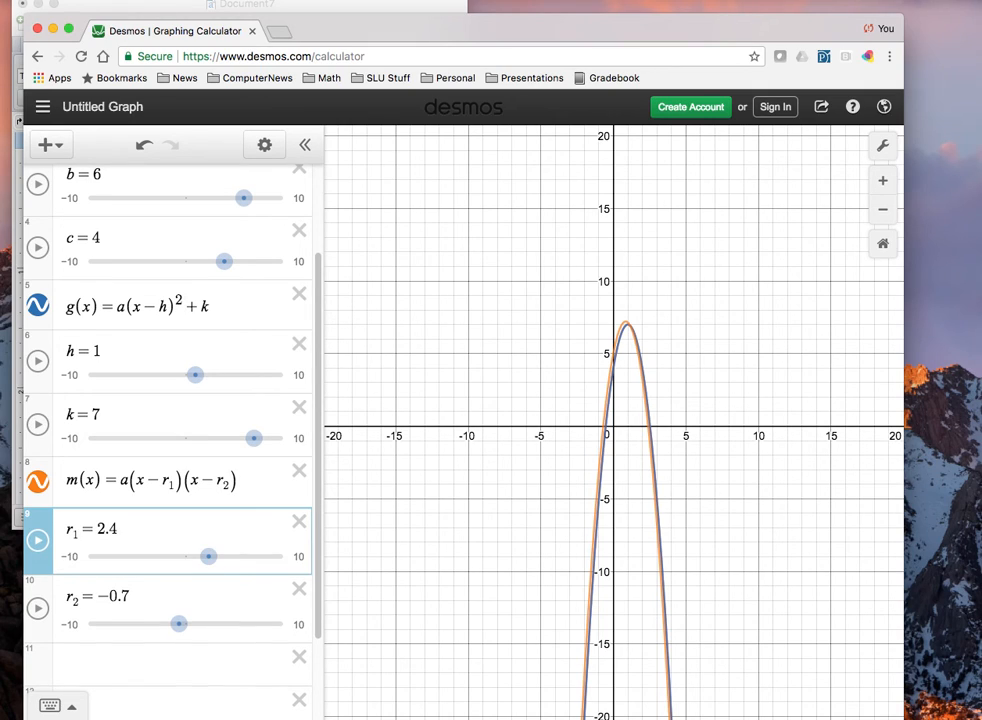
Adjust the sliders to r_1 = 2.5 and r_2 = -0.5, and check the vertex and x-intercept of g(x).
{"action": "left_click_drag", "start_coordinate": [209, 557], "coordinate": [213, 557]}
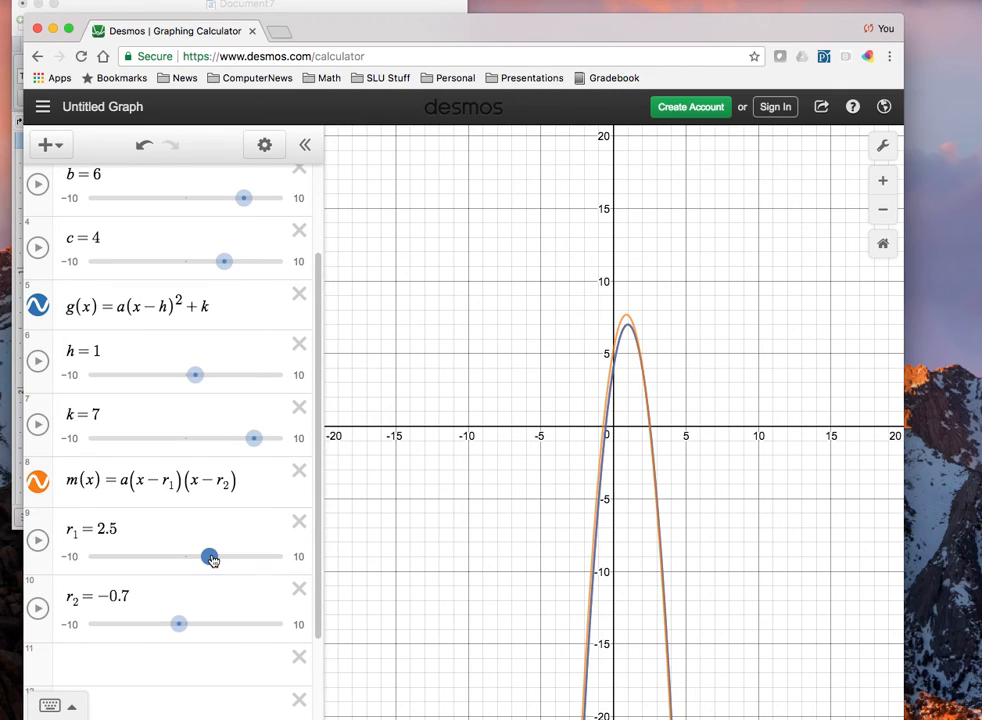
{"action": "left_click_drag", "start_coordinate": [181, 627], "coordinate": [184, 627]}
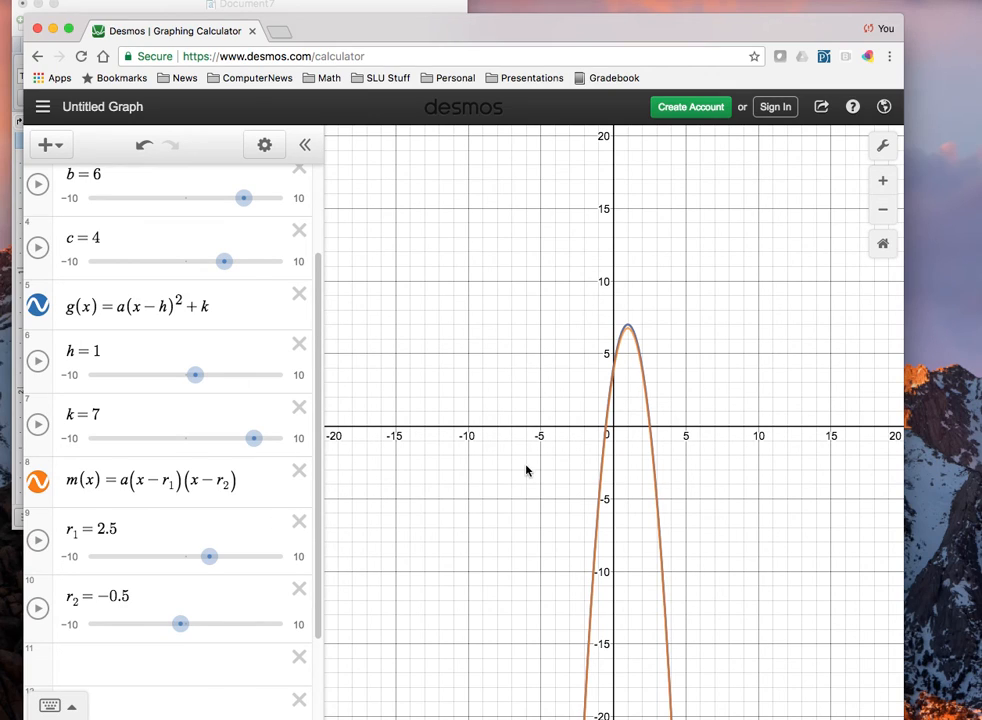
{"action": "left_click", "coordinate": [628, 329]}
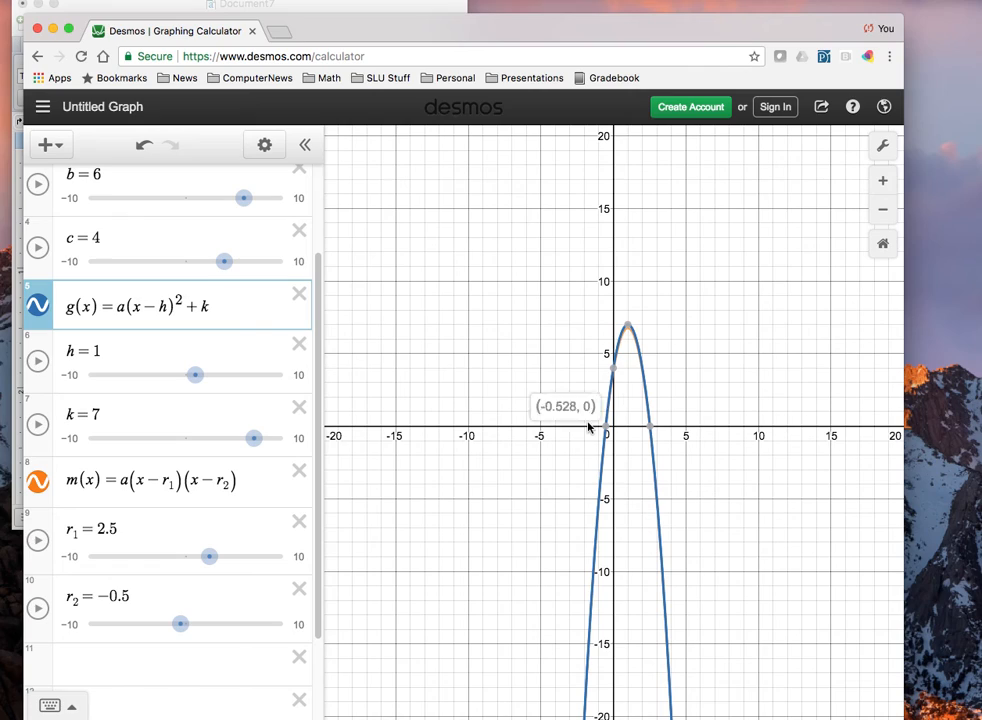
{"action": "mouse_move", "coordinate": [612, 432]}
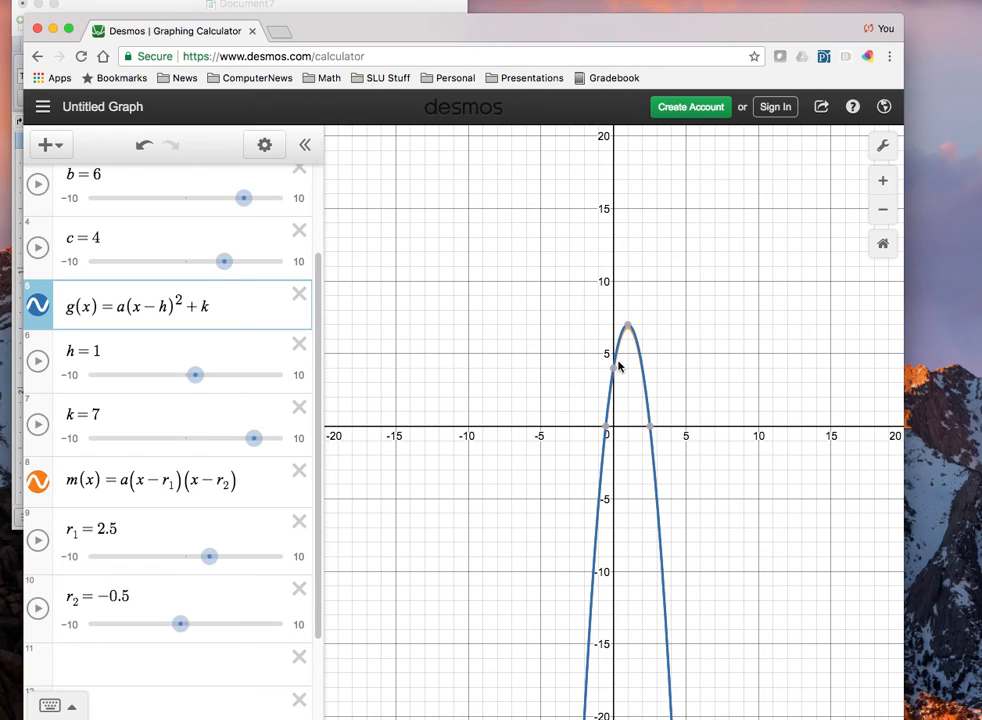